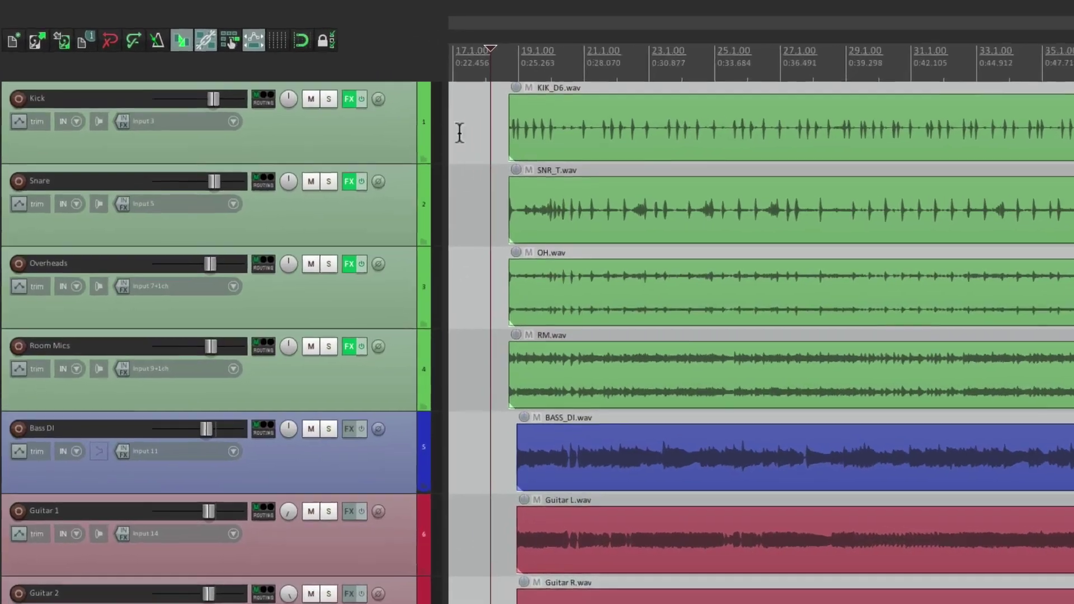
Assign drums.png as the track icon for Kick, Snare, Overheads and Room Mics
{"action": "left_click", "coordinate": [320, 112]}
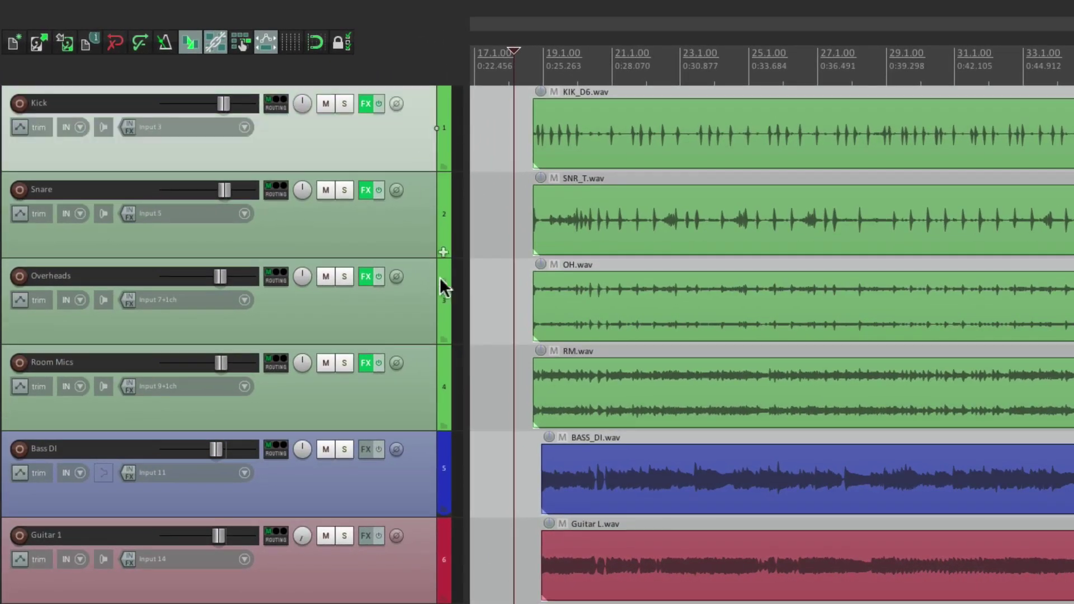
{"action": "left_click", "coordinate": [416, 385], "text": "shift"}
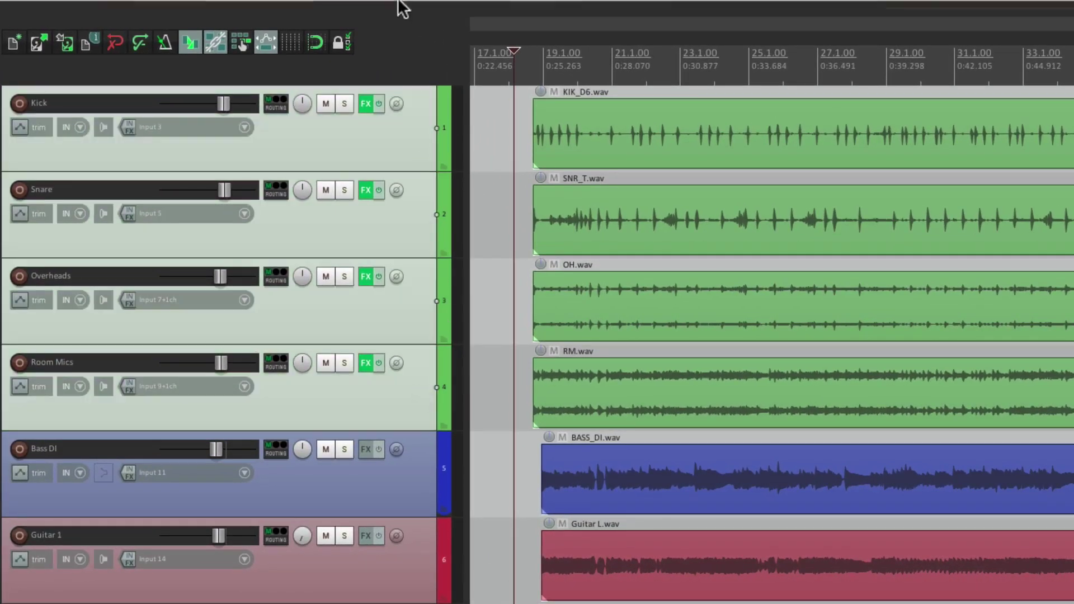
{"action": "left_click", "coordinate": [325, 8]}
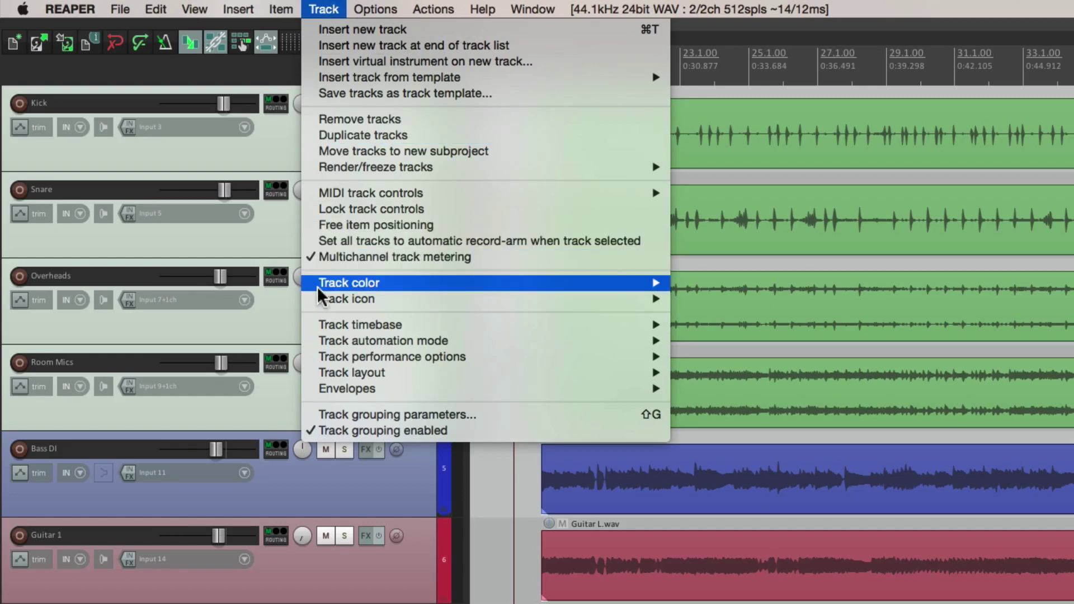
{"action": "mouse_move", "coordinate": [308, 299]}
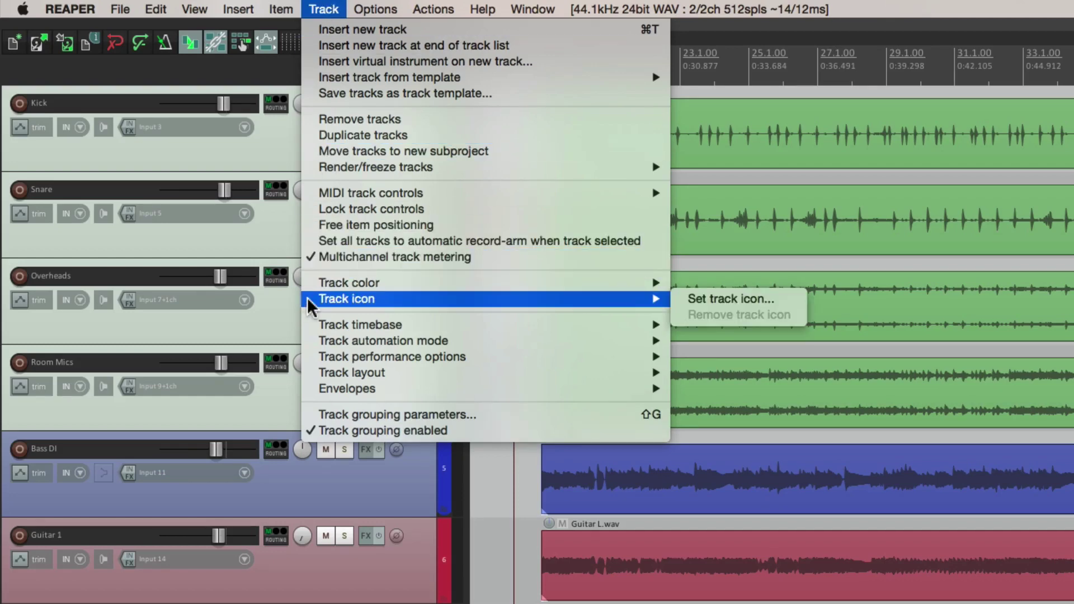
{"action": "left_click", "coordinate": [681, 301]}
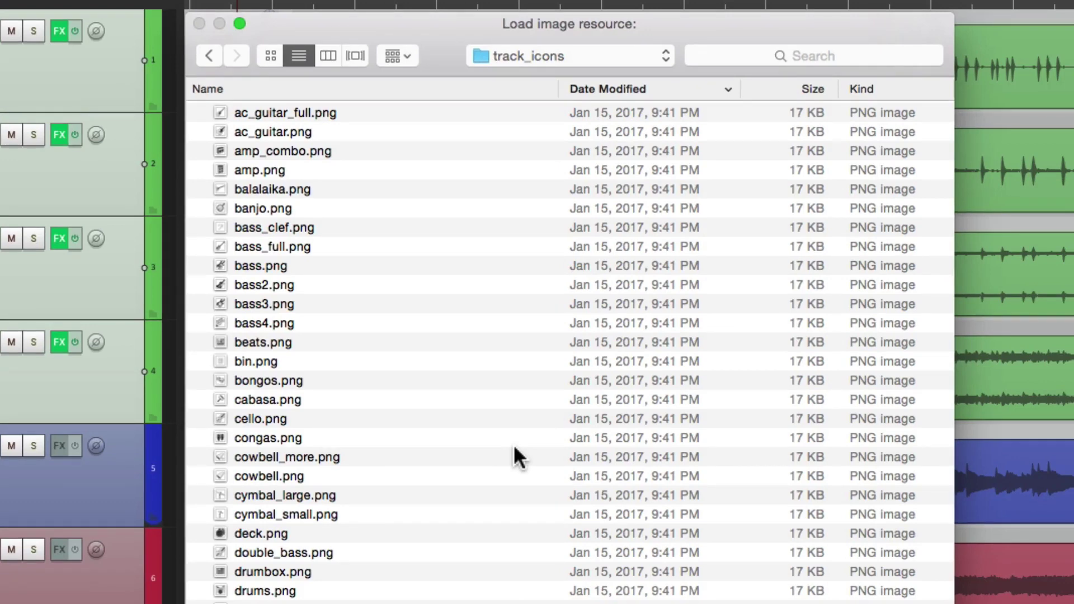
{"action": "scroll", "coordinate": [475, 345], "scroll_direction": "down", "scroll_amount": 15}
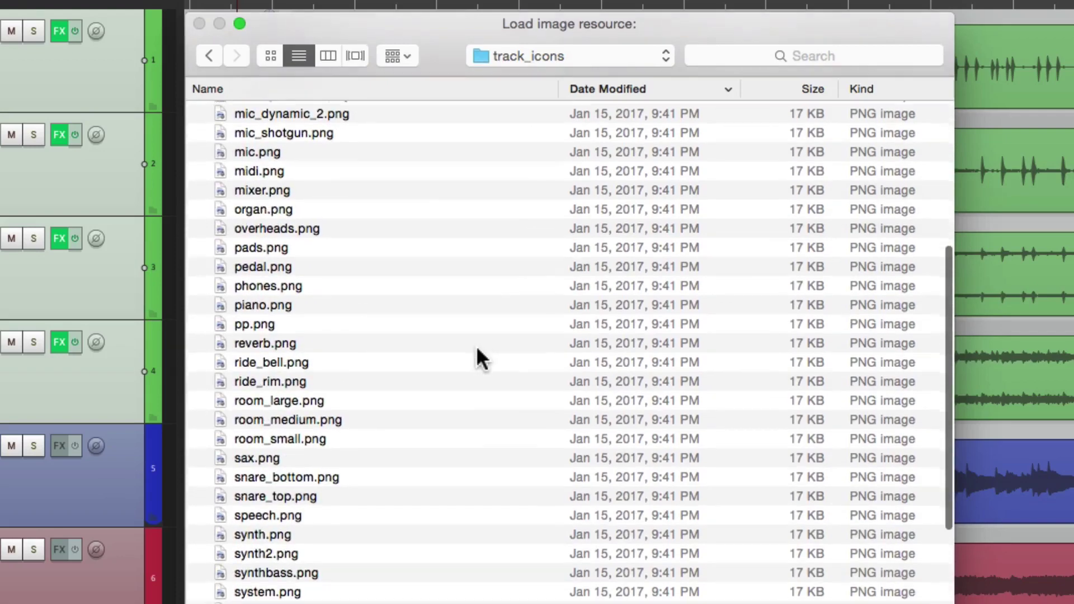
{"action": "scroll", "coordinate": [477, 348], "scroll_direction": "up", "scroll_amount": 15}
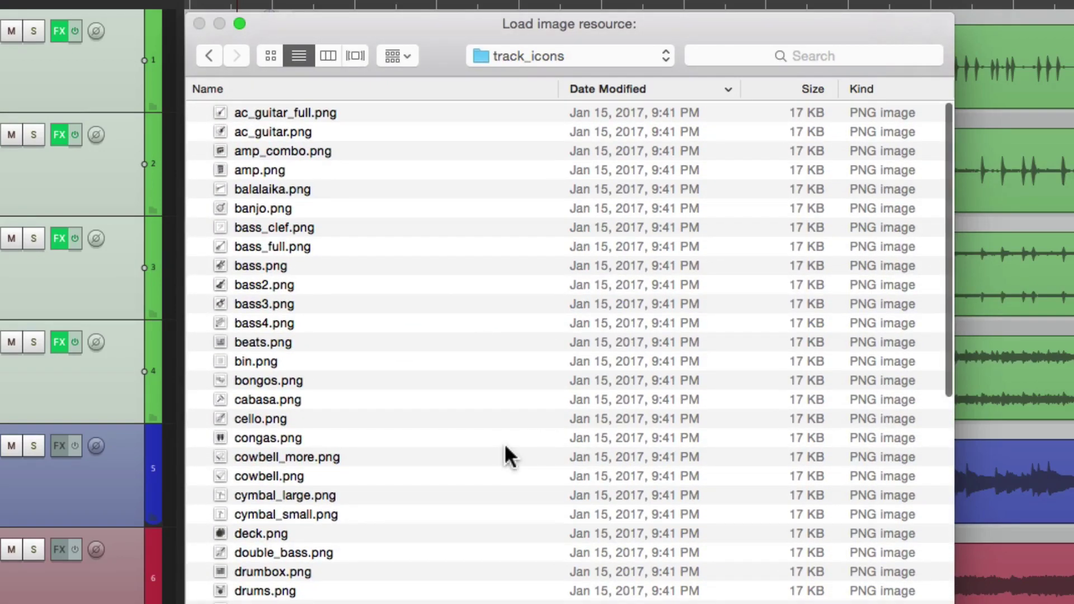
{"action": "scroll", "coordinate": [505, 443], "scroll_direction": "down", "scroll_amount": 5}
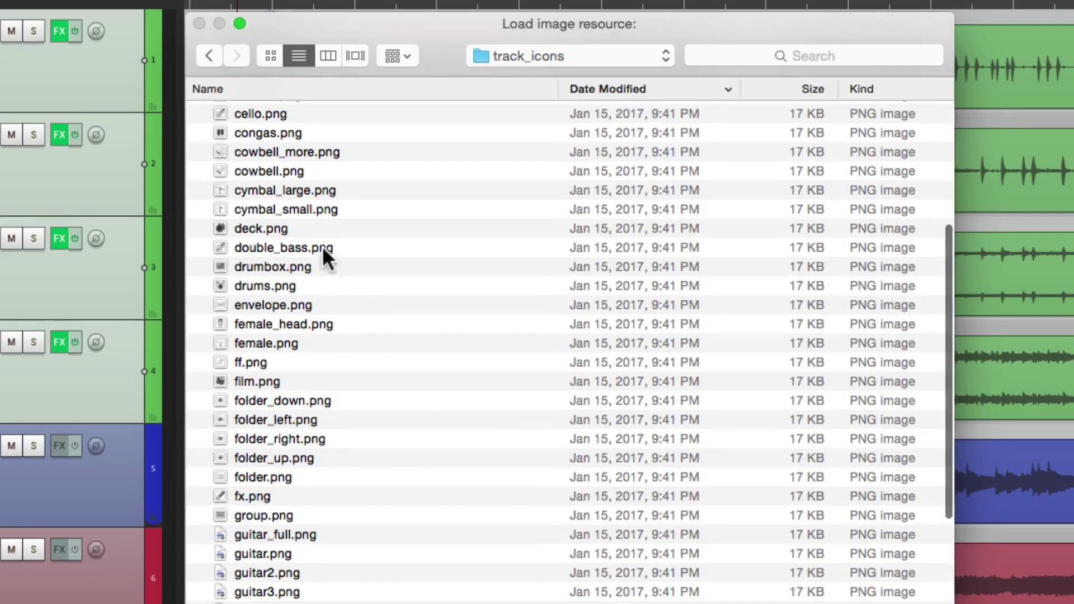
{"action": "left_click", "coordinate": [332, 284]}
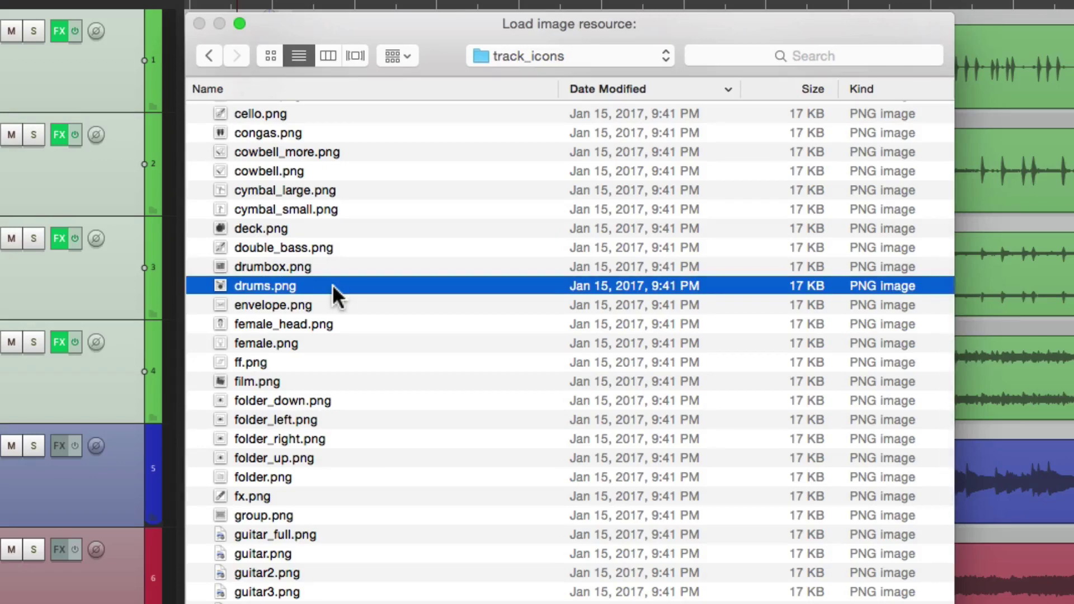
{"action": "double_click", "coordinate": [332, 284]}
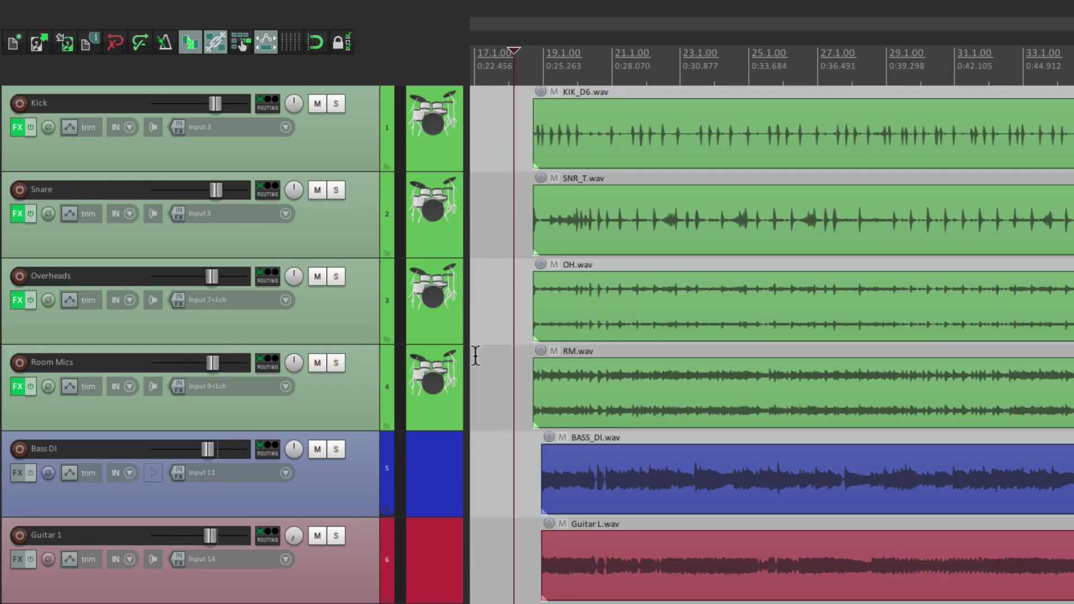
Swap the Kick track's icon to kick.png from its right-click Track icon menu
{"action": "left_click", "coordinate": [341, 139]}
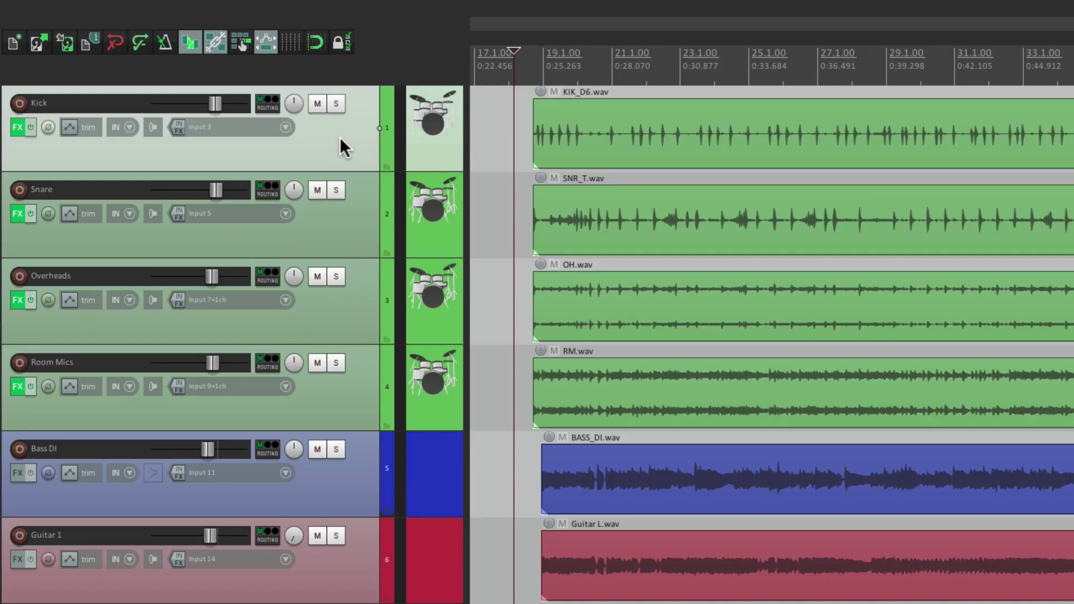
{"action": "left_click", "coordinate": [324, 10]}
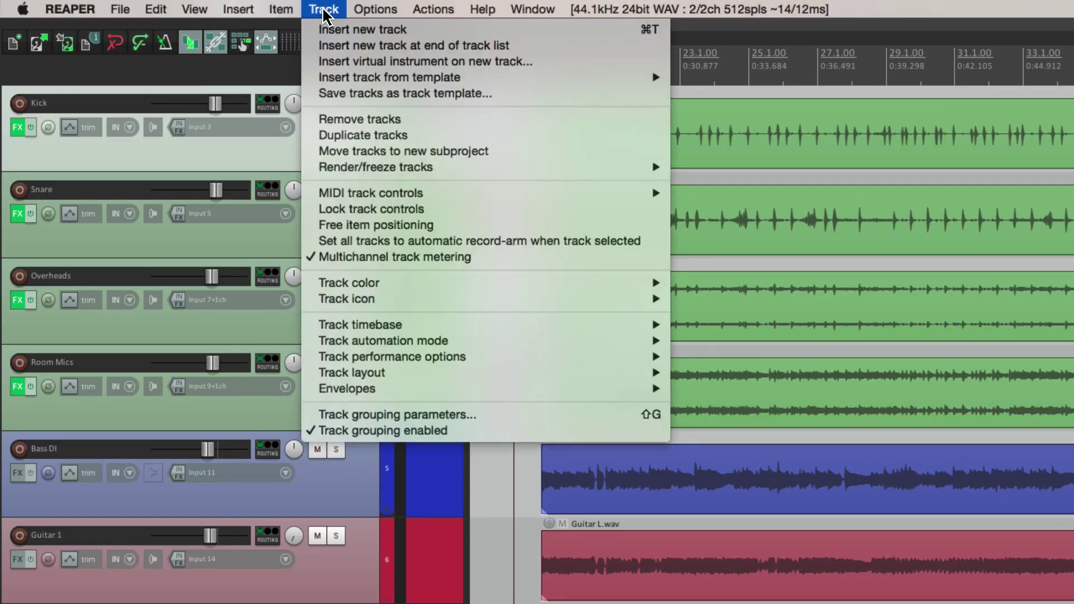
{"action": "left_click", "coordinate": [324, 10]}
{"action": "right_click", "coordinate": [346, 144]}
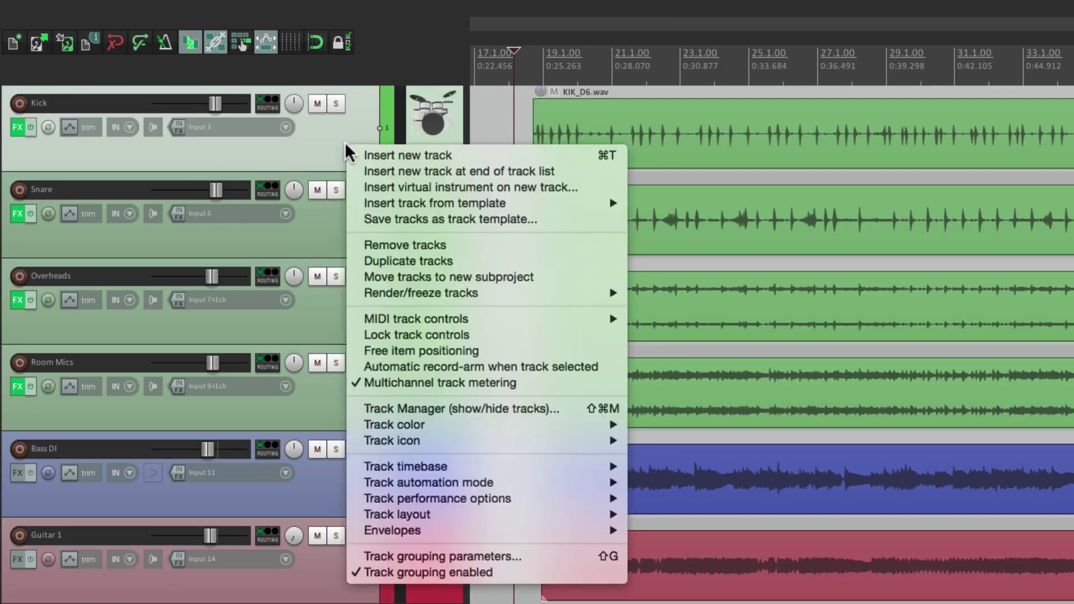
{"action": "mouse_move", "coordinate": [373, 440]}
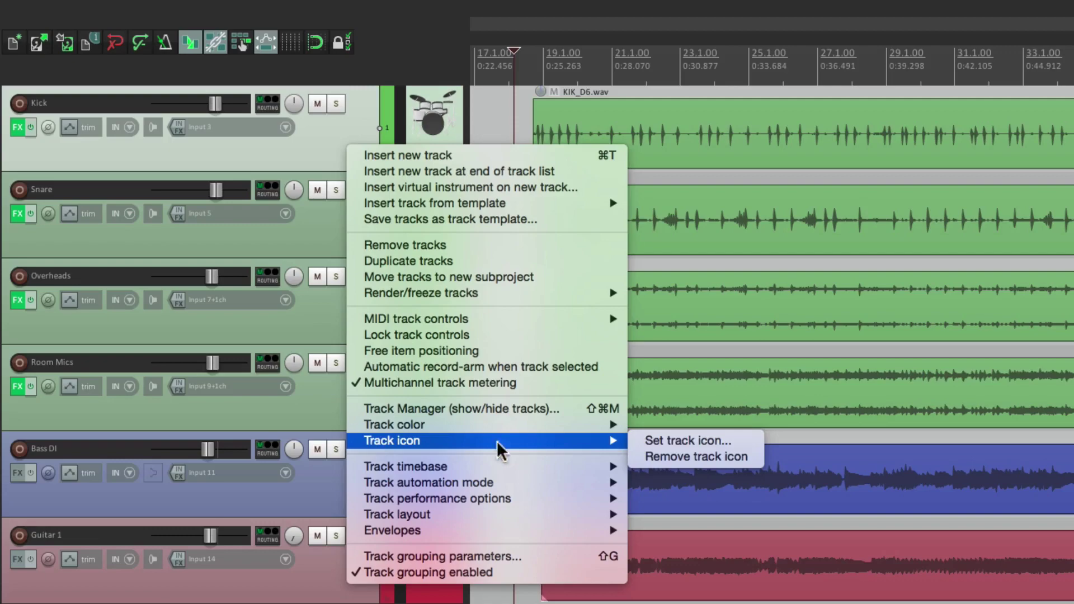
{"action": "left_click", "coordinate": [736, 440]}
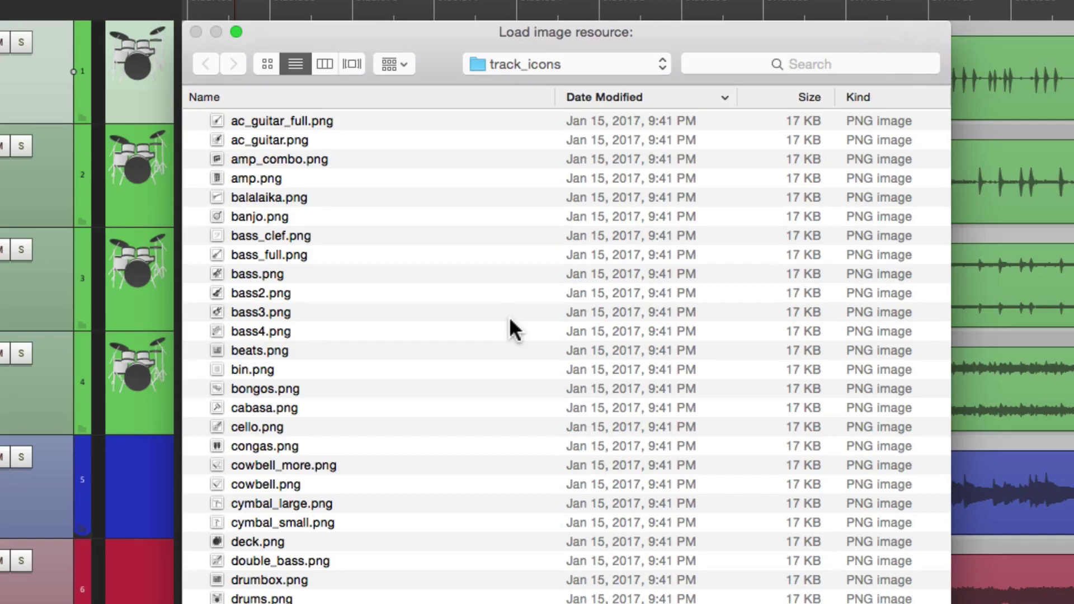
{"action": "scroll", "coordinate": [509, 317], "scroll_direction": "down", "scroll_amount": 5}
{"action": "type", "text": "kick"}
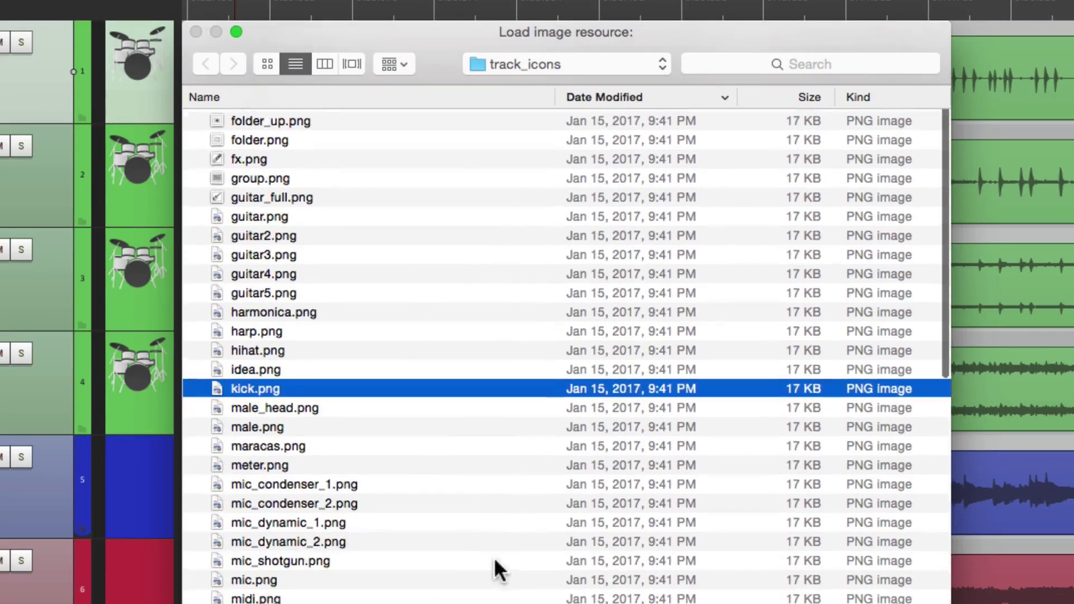
{"action": "scroll", "coordinate": [494, 557], "scroll_direction": "down", "scroll_amount": 3}
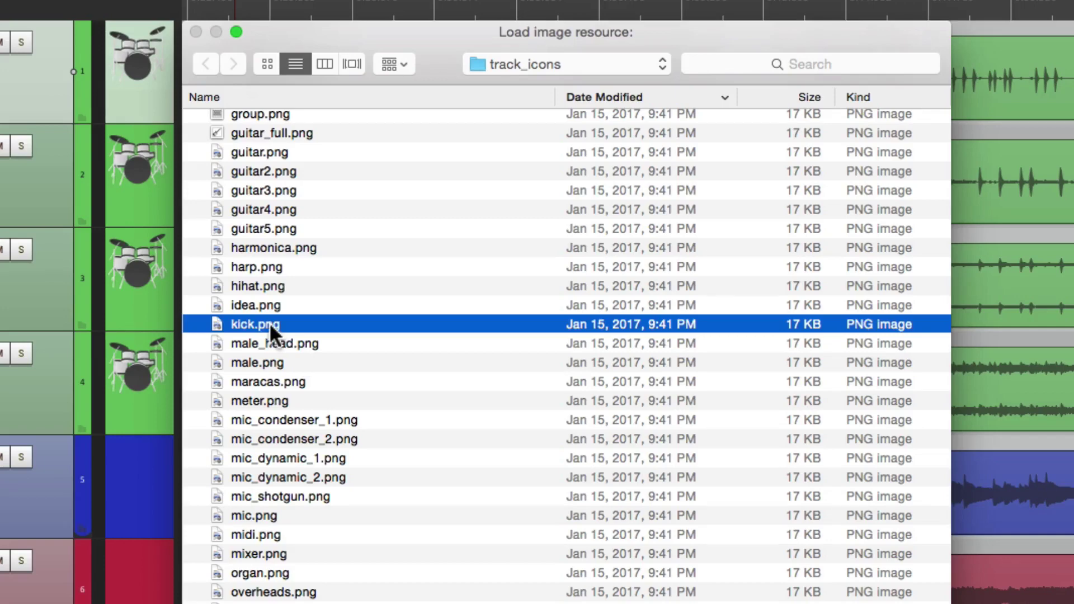
{"action": "double_click", "coordinate": [255, 324]}
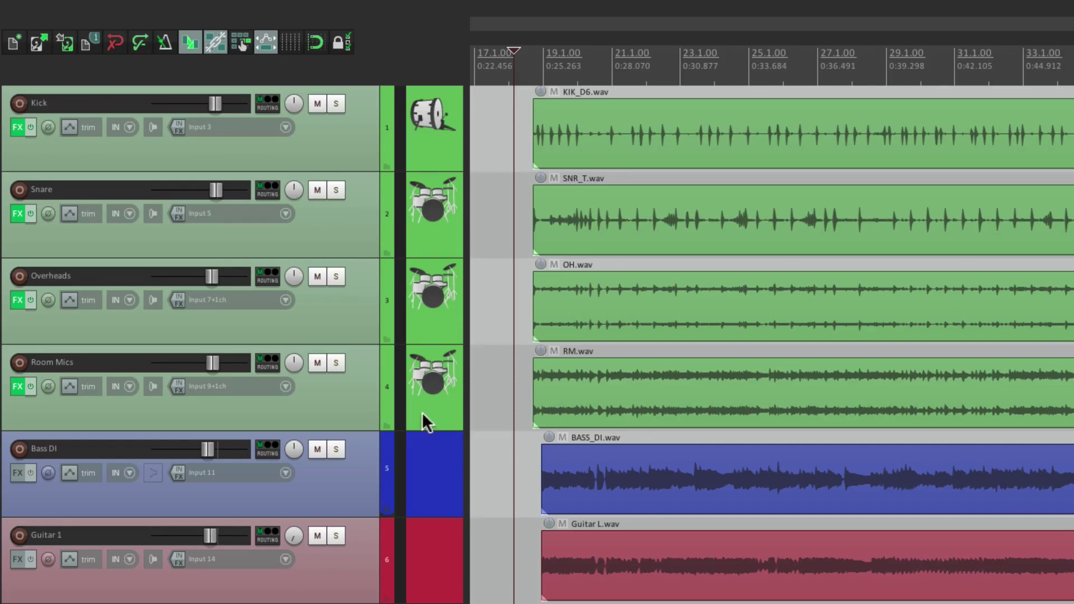
Bind the I key to the 'Track: Set track icon...' action in the Actions list
{"action": "left_click", "coordinate": [360, 476]}
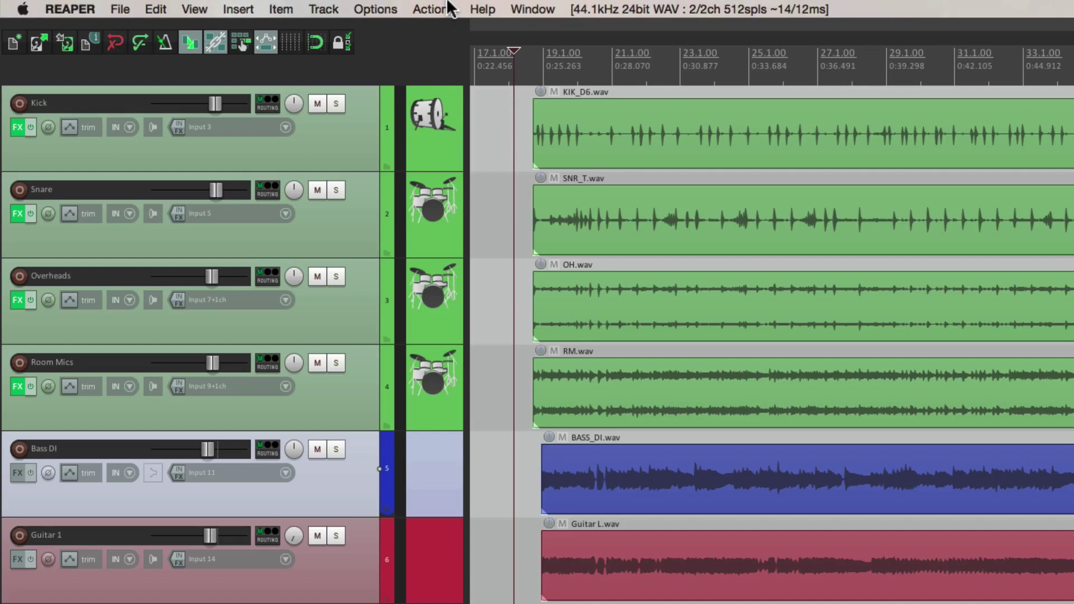
{"action": "left_click", "coordinate": [433, 9]}
{"action": "left_click", "coordinate": [436, 31]}
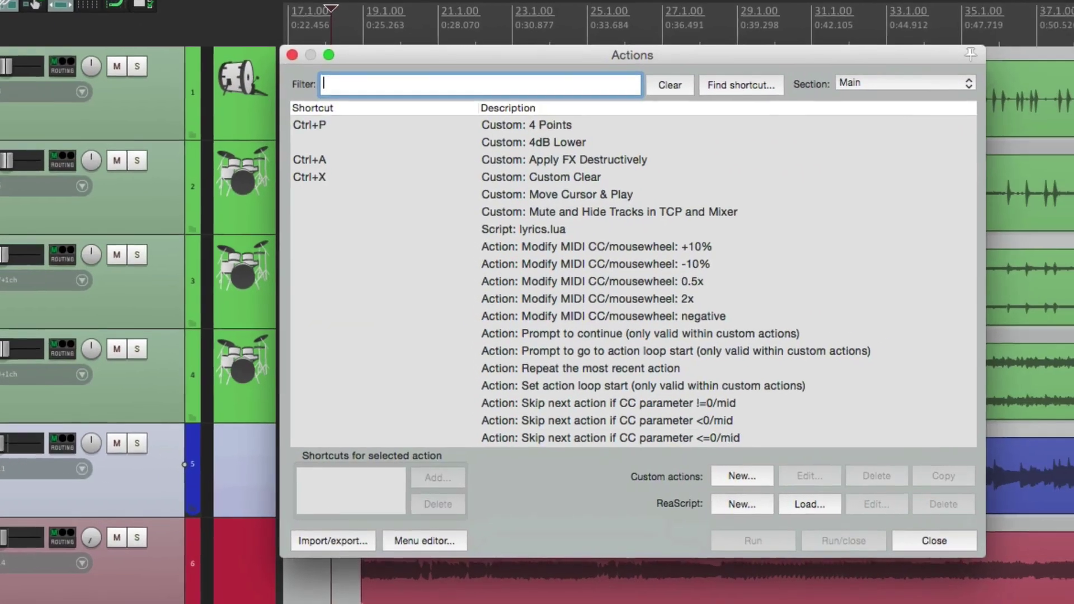
{"action": "type", "text": "track icon"}
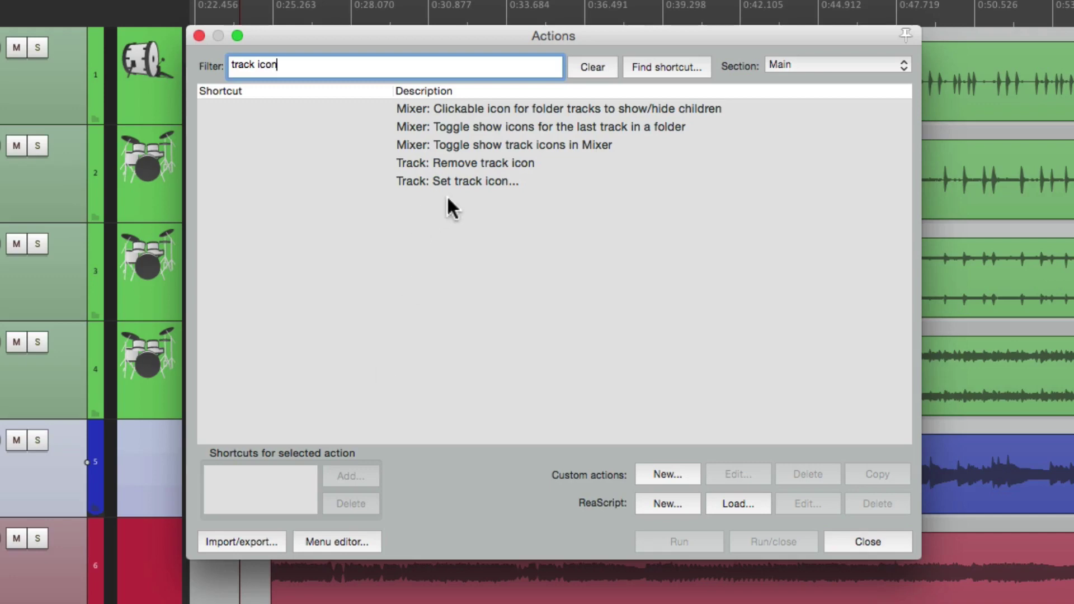
{"action": "left_click", "coordinate": [473, 184]}
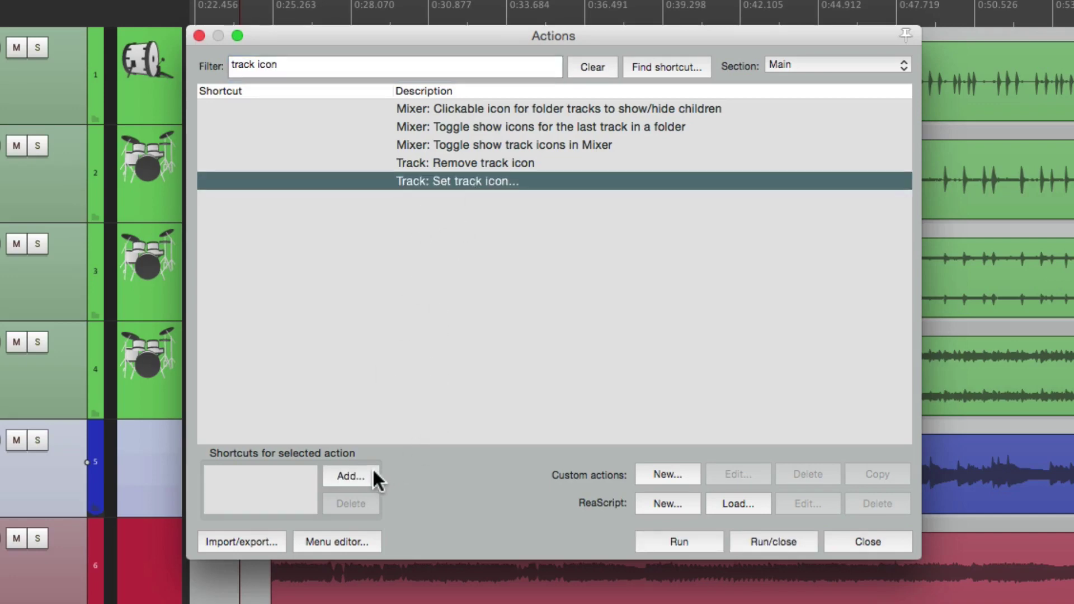
{"action": "left_click", "coordinate": [359, 474]}
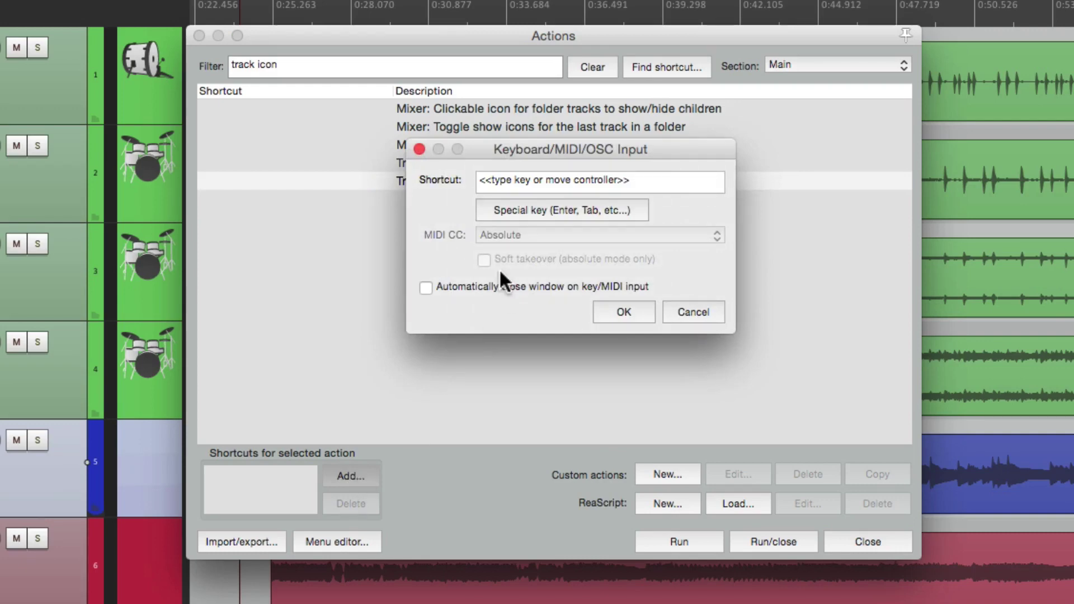
{"action": "key", "text": "i"}
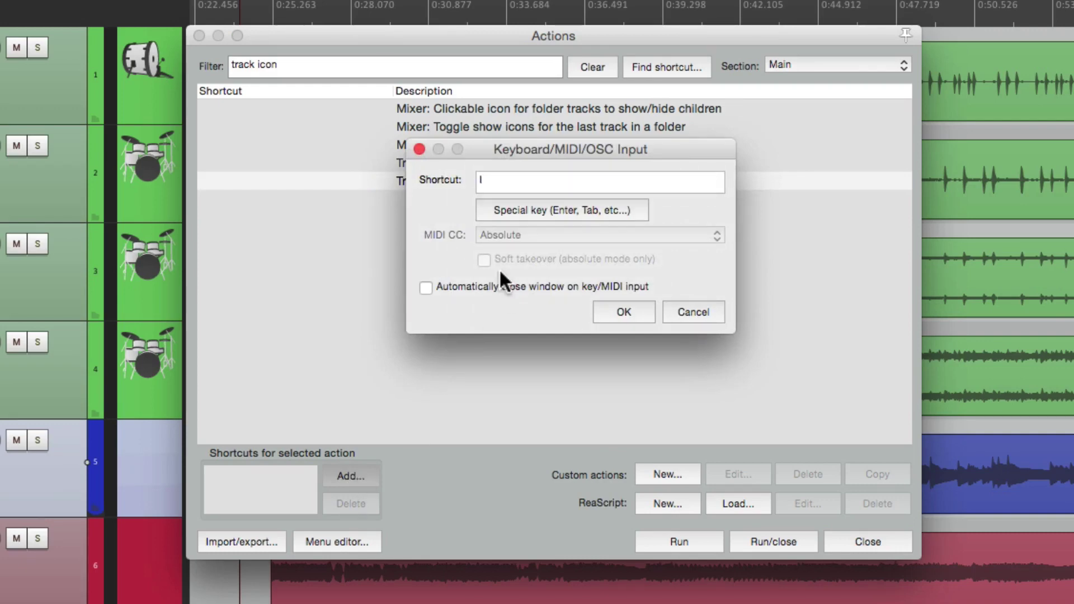
{"action": "key", "text": "Return"}
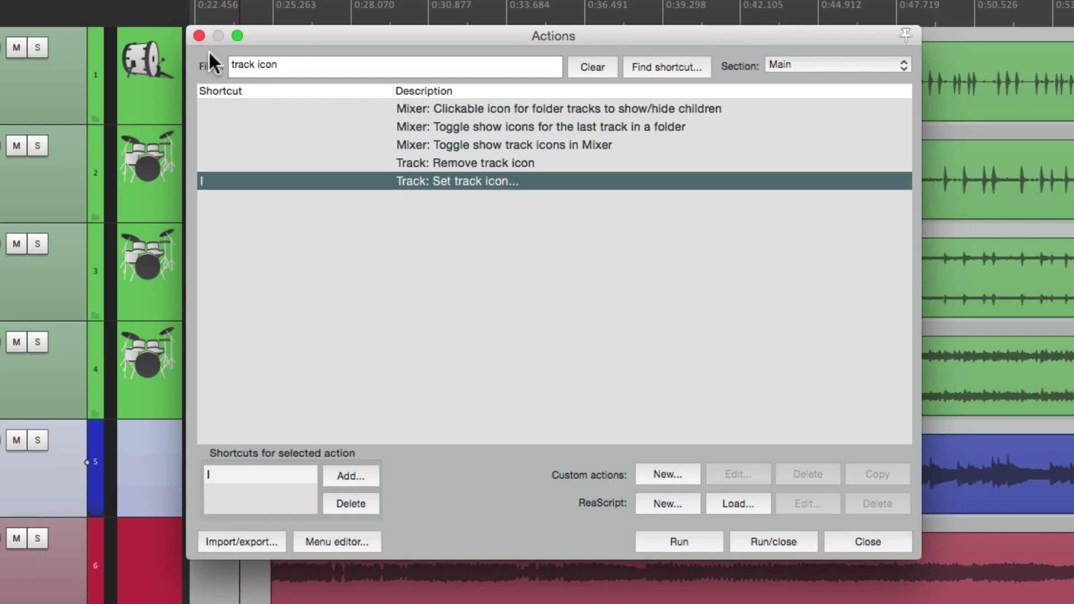
{"action": "left_click", "coordinate": [198, 35]}
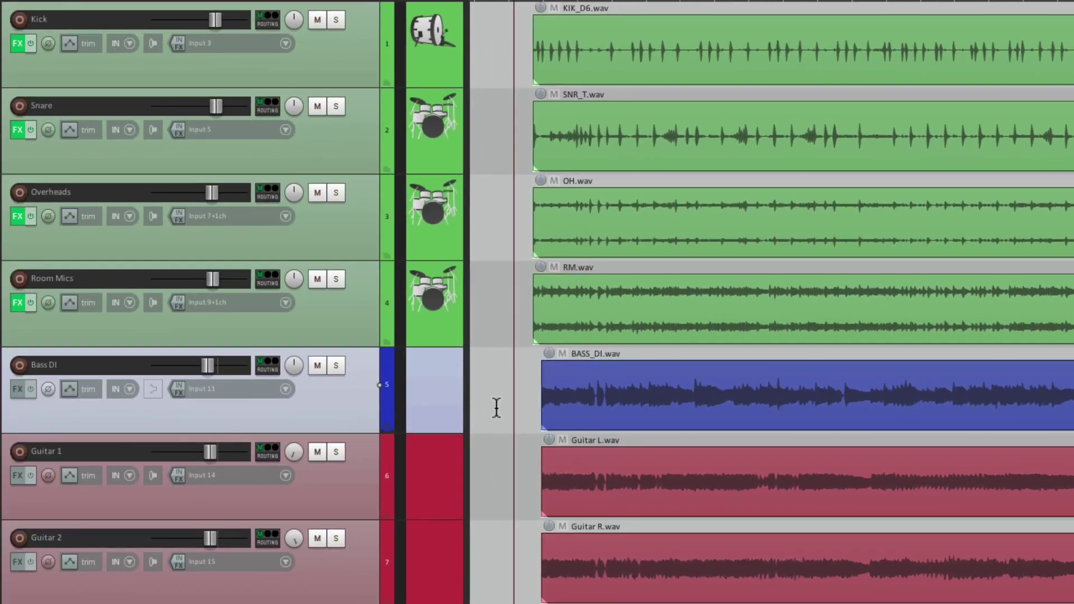
Give the Bass DI track the bass4.png headstock image as its icon
{"action": "key", "text": "i"}
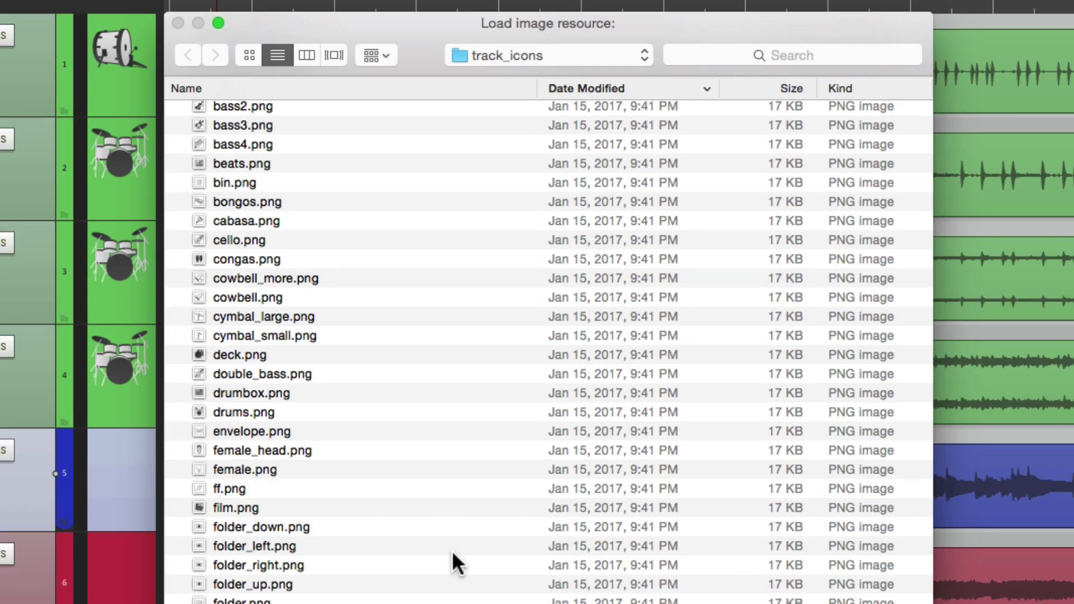
{"action": "key", "text": "b"}
{"action": "scroll", "coordinate": [451, 549], "scroll_direction": "up", "scroll_amount": 3}
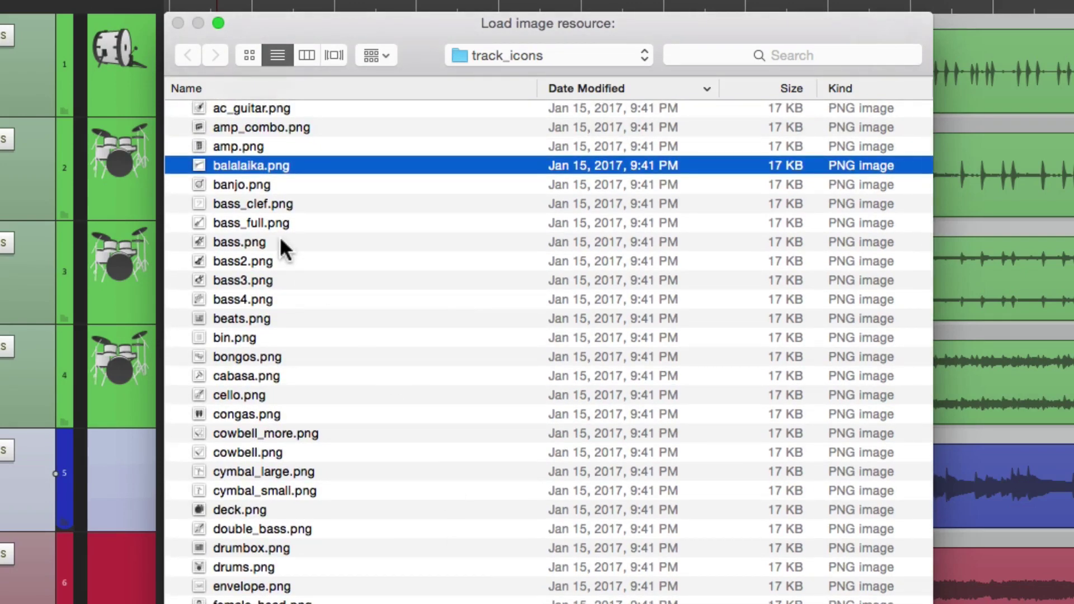
{"action": "left_click", "coordinate": [335, 203]}
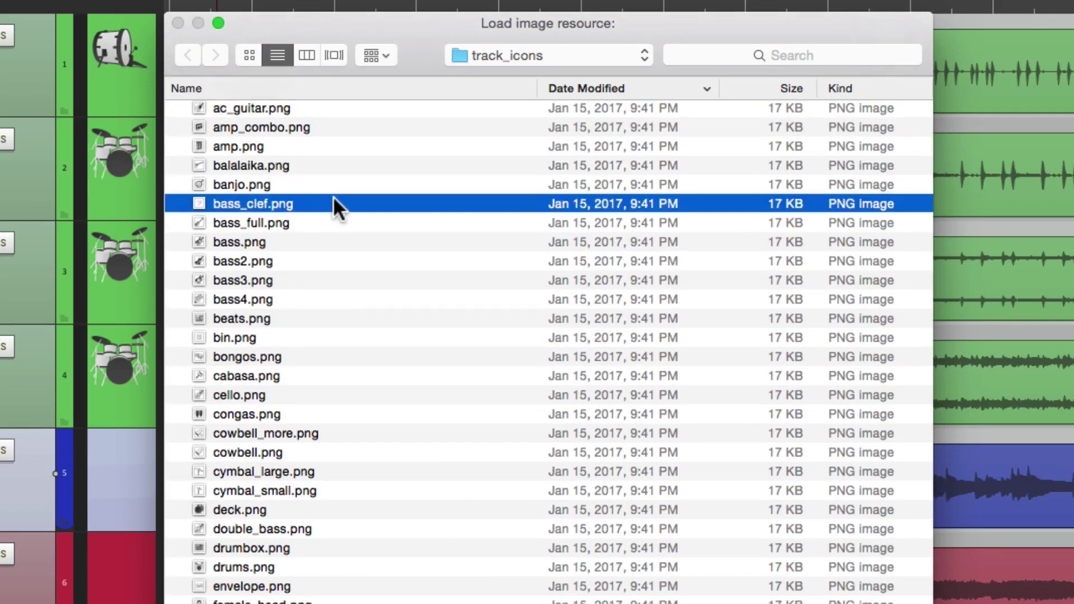
{"action": "left_click", "coordinate": [313, 220]}
{"action": "left_click", "coordinate": [321, 242]}
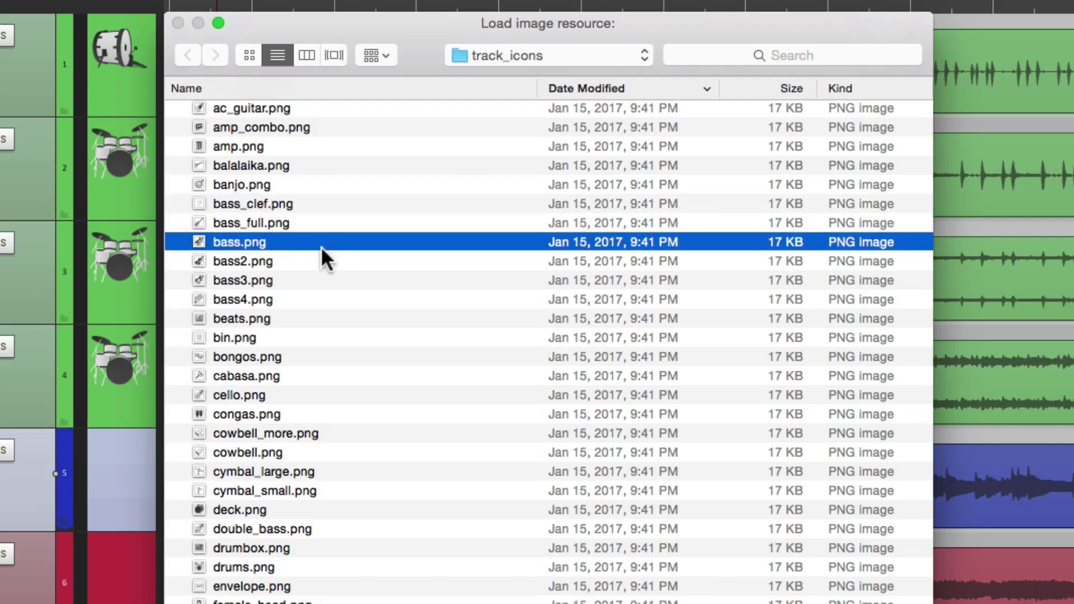
{"action": "left_click", "coordinate": [323, 299]}
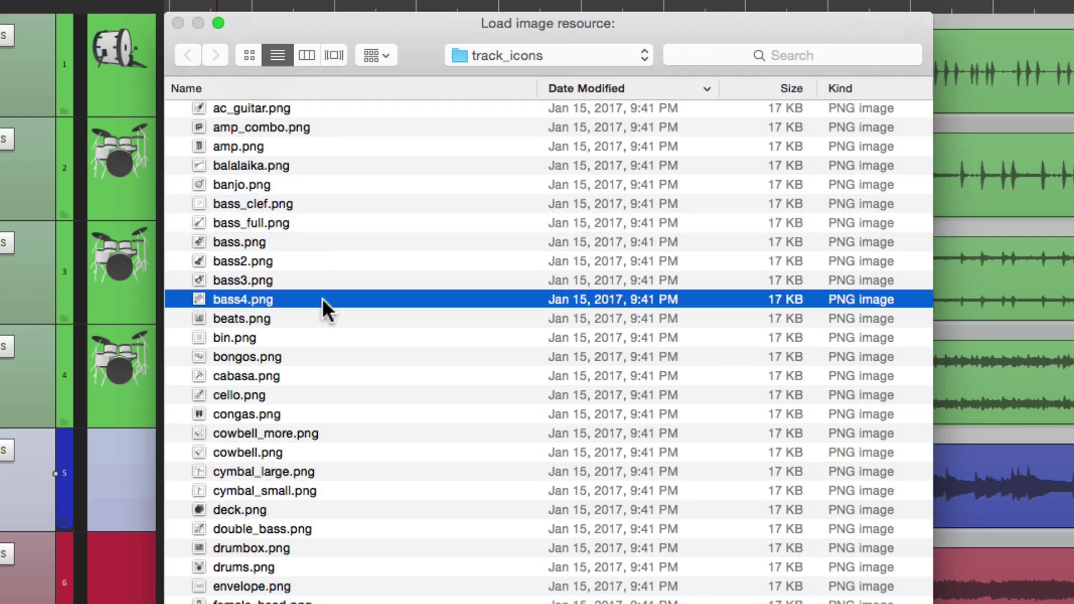
{"action": "double_click", "coordinate": [323, 300]}
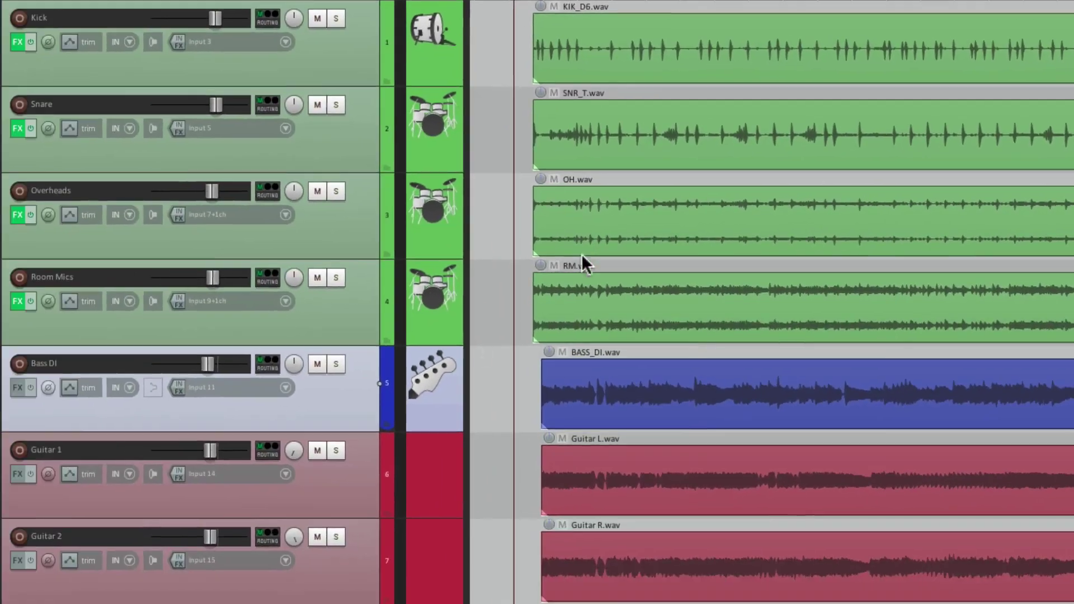
Replace the Bass DI icon with bass_clef.png
{"action": "left_click", "coordinate": [435, 399]}
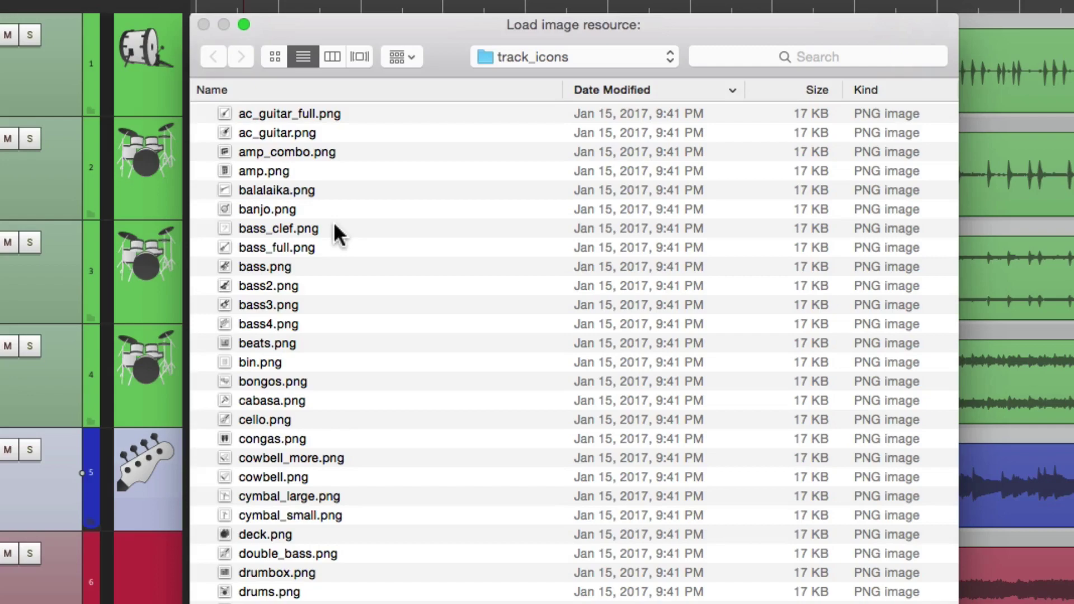
{"action": "left_click", "coordinate": [318, 226]}
{"action": "double_click", "coordinate": [319, 226]}
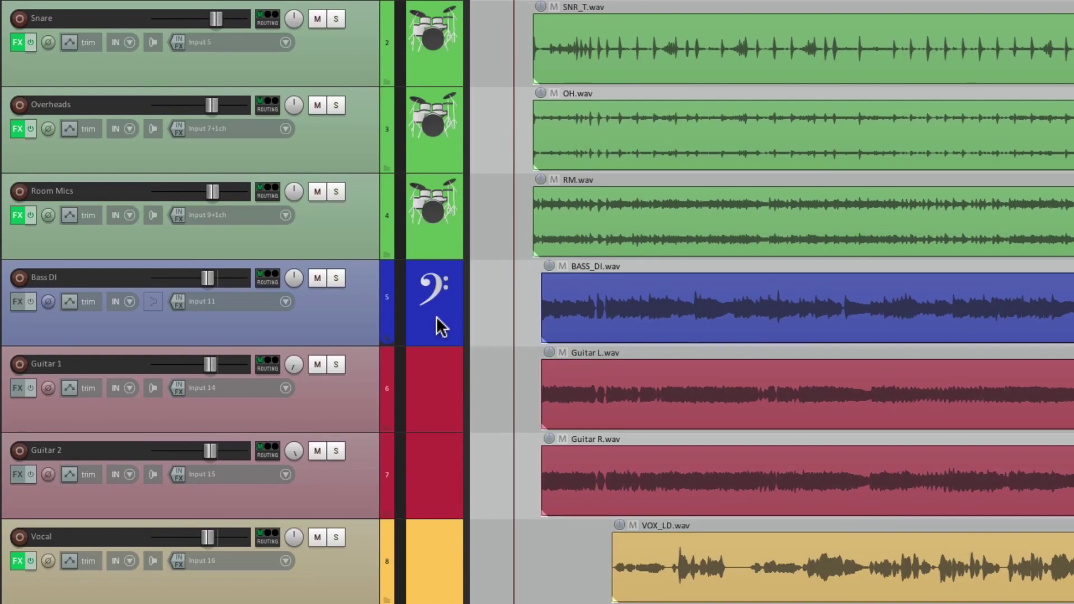
Apply guitar5.png as the icon for both Guitar 1 and Guitar 2
{"action": "left_click", "coordinate": [338, 403]}
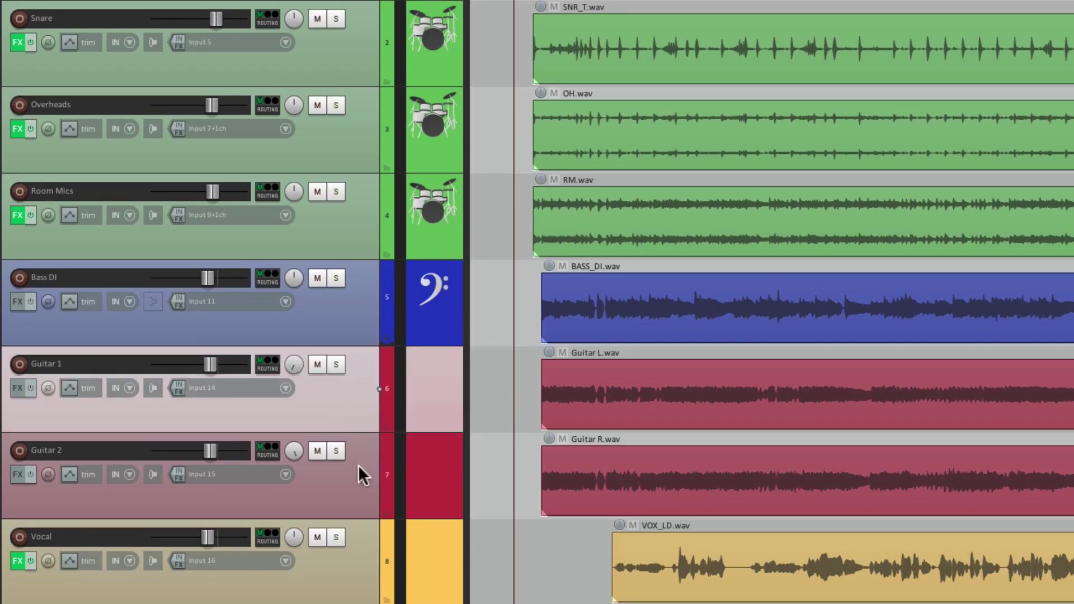
{"action": "left_click", "coordinate": [357, 476], "text": "shift"}
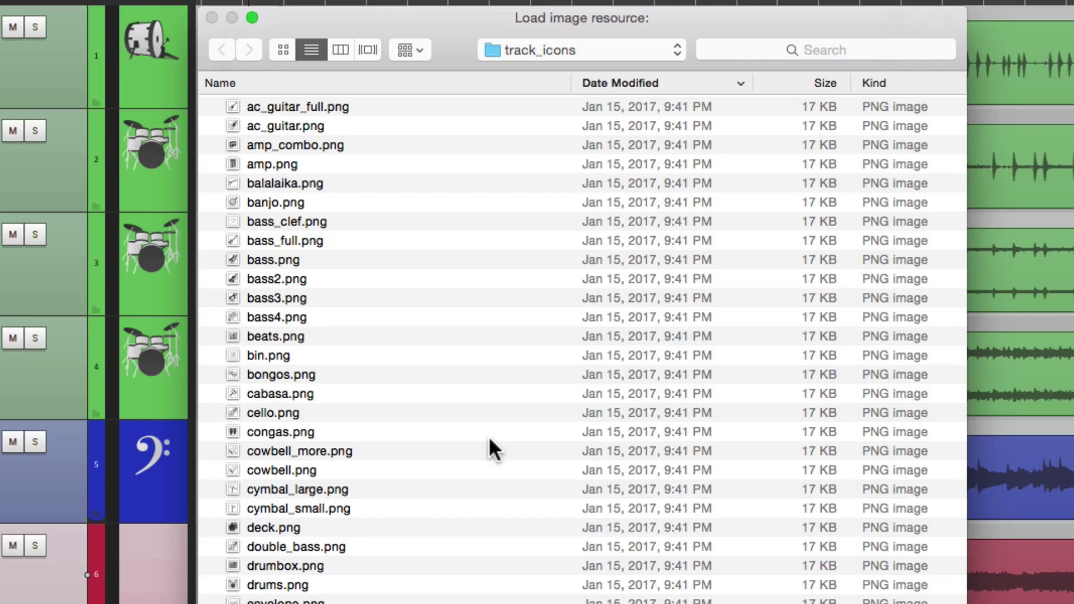
{"action": "key", "text": "g"}
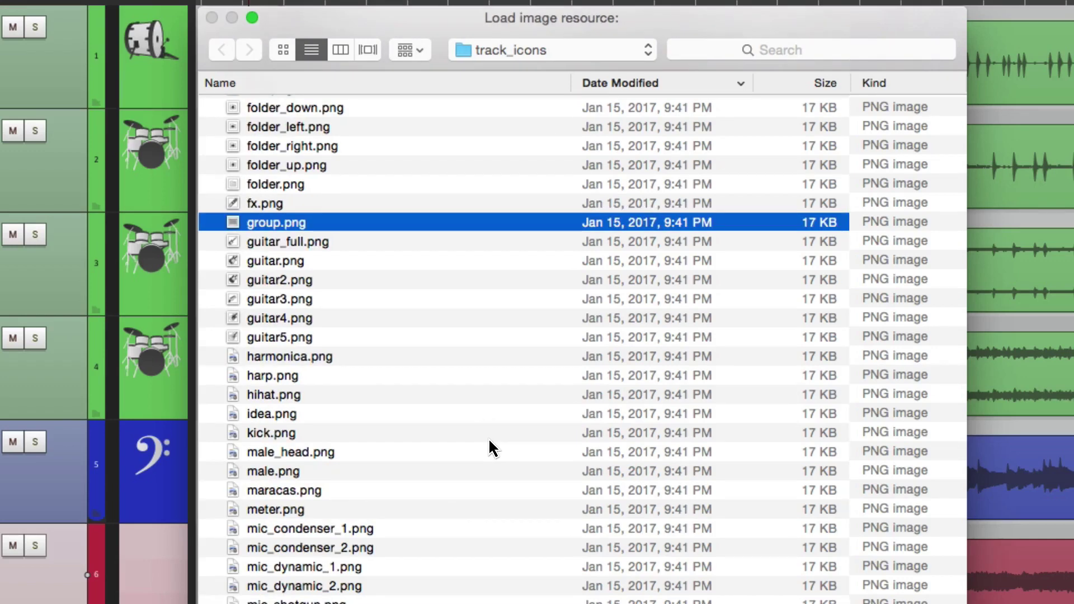
{"action": "left_click", "coordinate": [354, 339]}
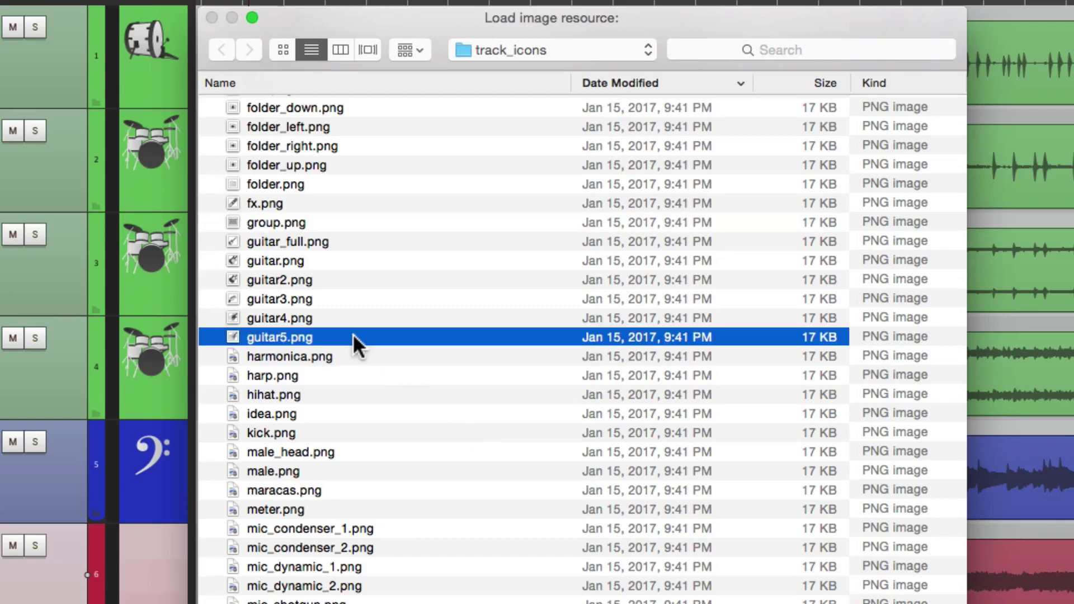
{"action": "double_click", "coordinate": [354, 339]}
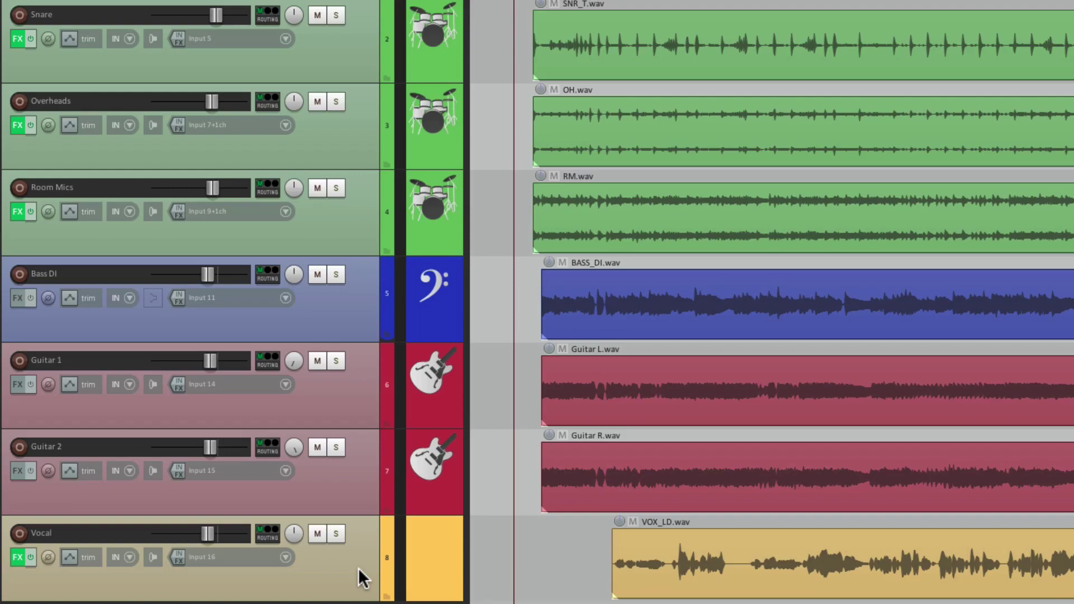
Set the stock mic.png image as the Vocal track's icon
{"action": "left_click", "coordinate": [358, 568]}
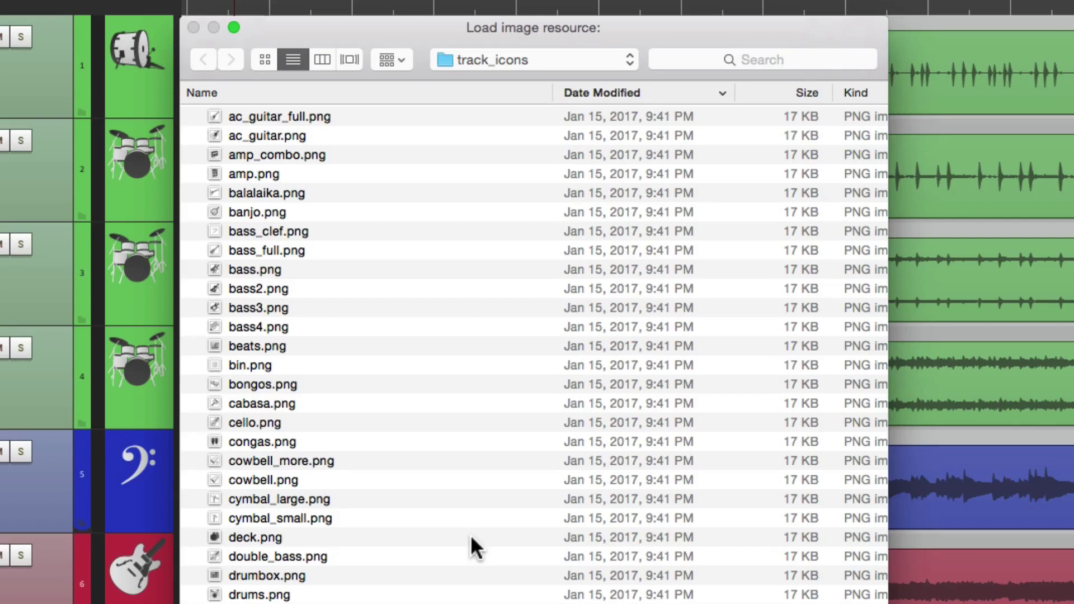
{"action": "key", "text": "m"}
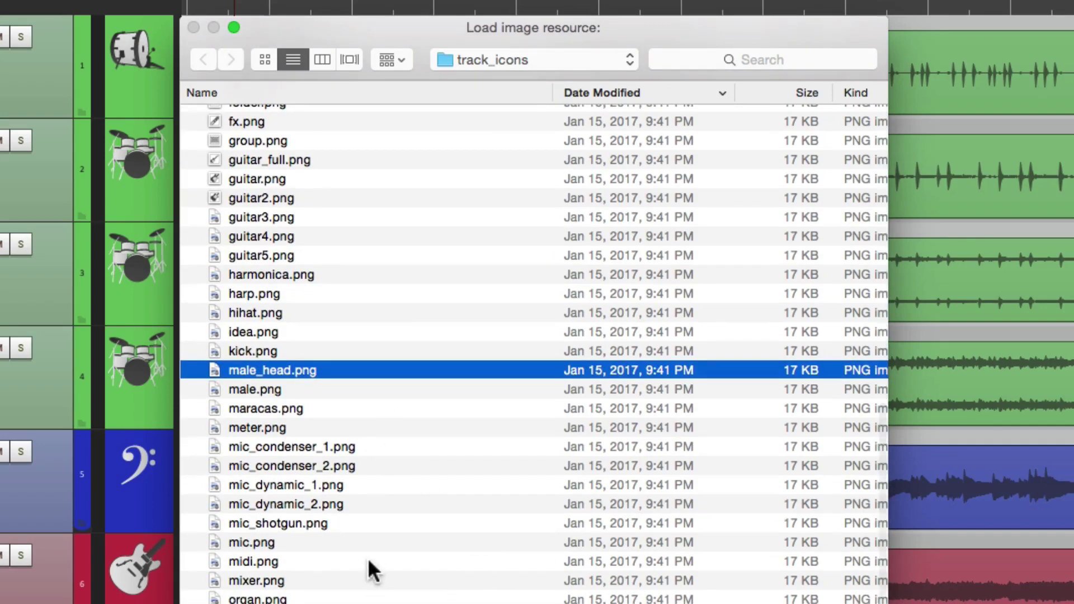
{"action": "left_click", "coordinate": [315, 542]}
{"action": "double_click", "coordinate": [315, 542]}
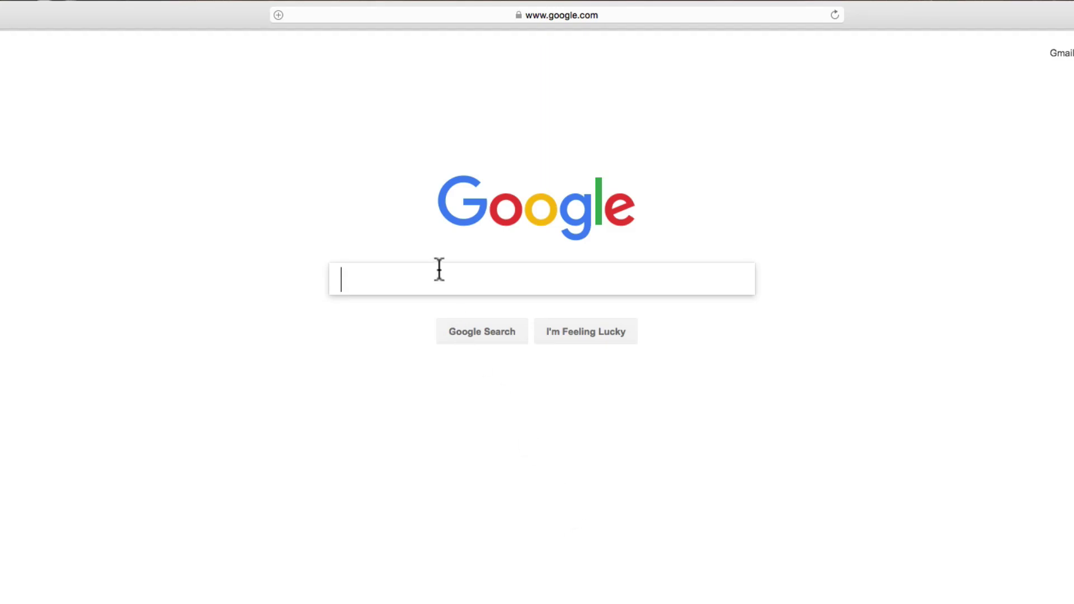
Search Google Images for u47 and save the transparent U47 microphone picture to Downloads
{"action": "type", "text": "u47"}
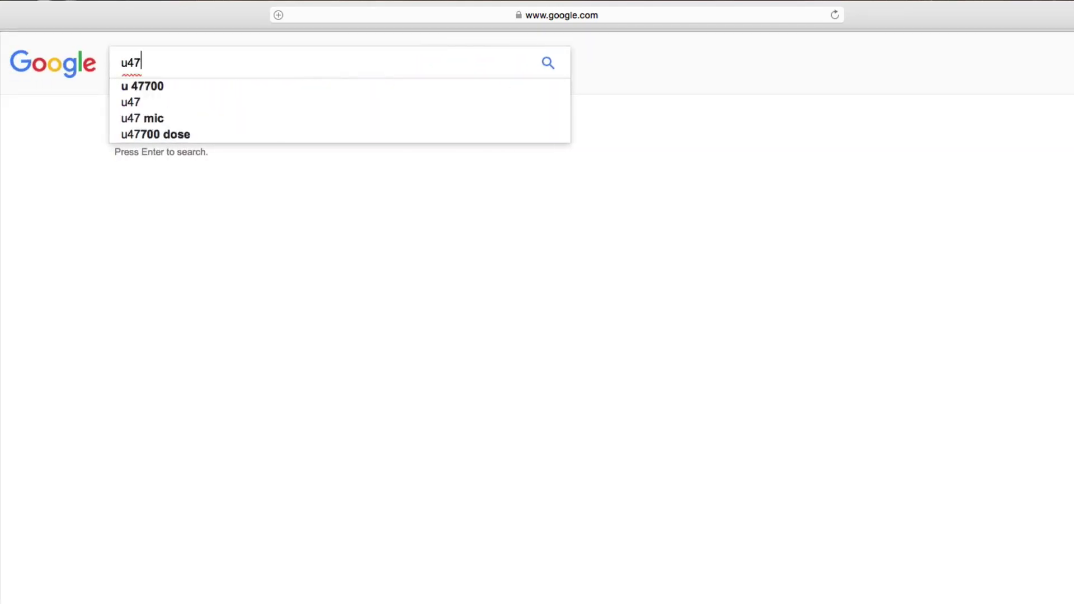
{"action": "key", "text": "Return"}
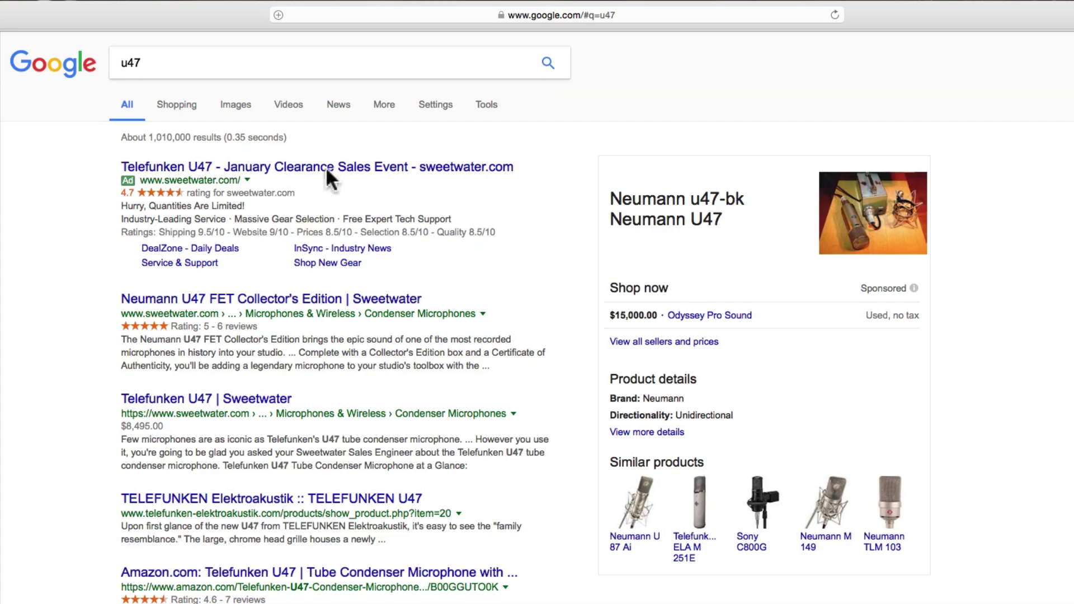
{"action": "left_click", "coordinate": [238, 107]}
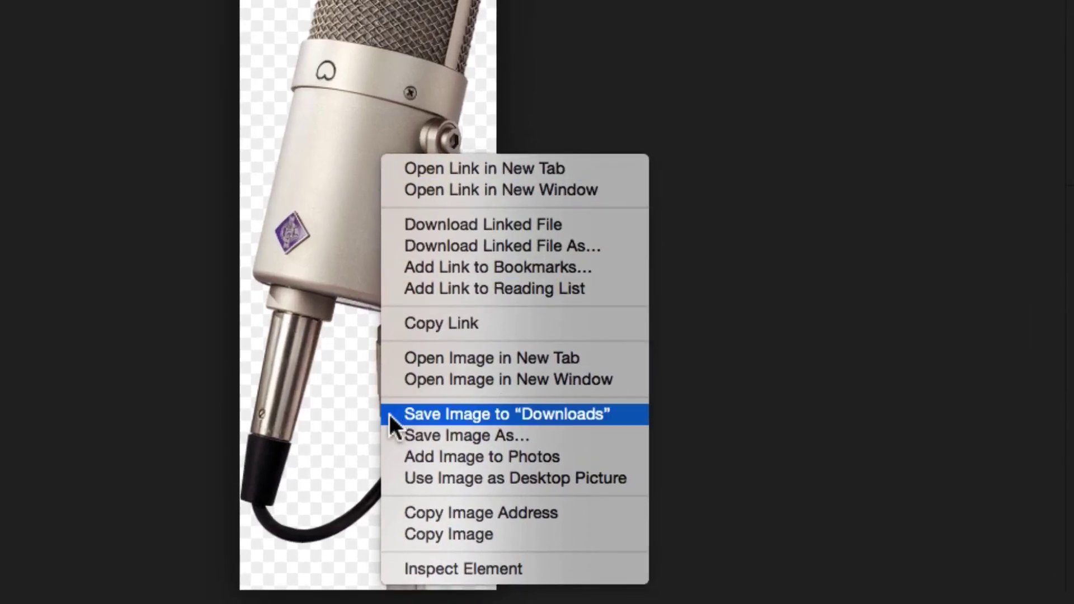
{"action": "left_click", "coordinate": [390, 415]}
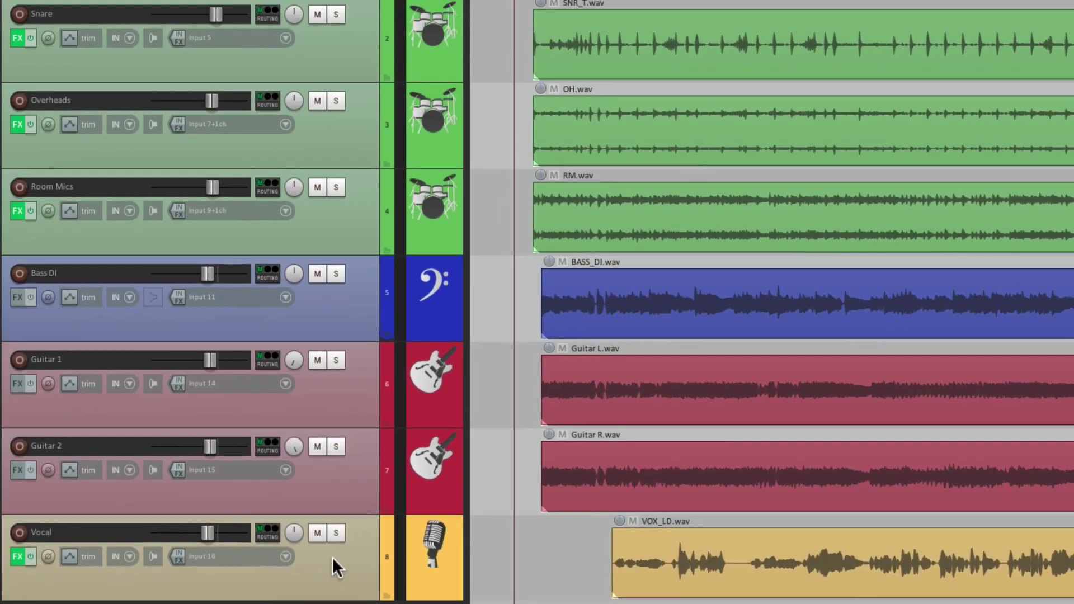
Set the downloaded mic.png from Downloads as the Vocal track's icon
{"action": "left_click", "coordinate": [332, 558]}
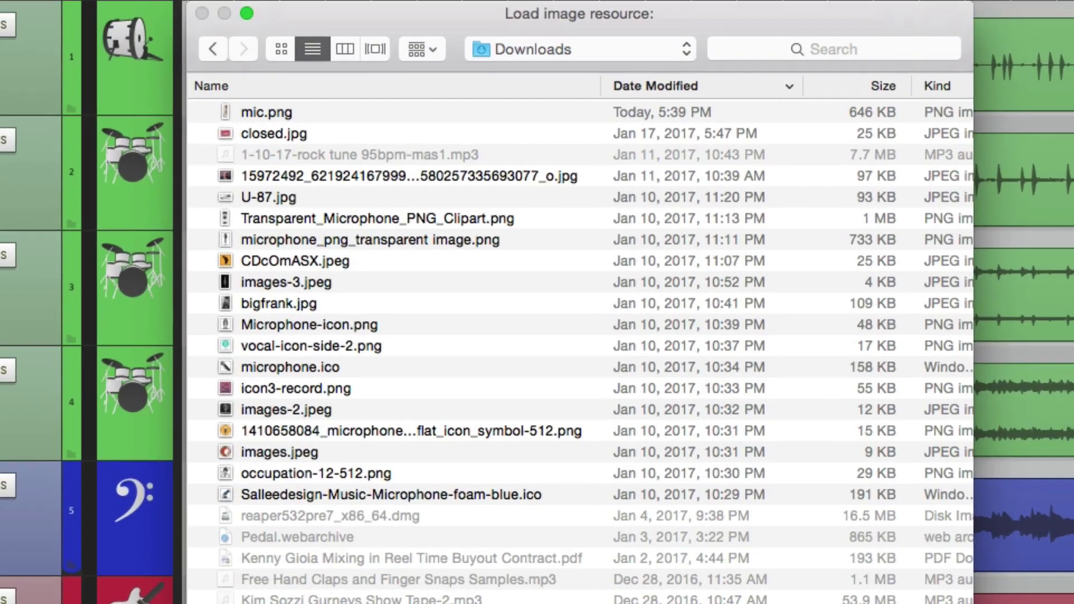
{"action": "double_click", "coordinate": [284, 111]}
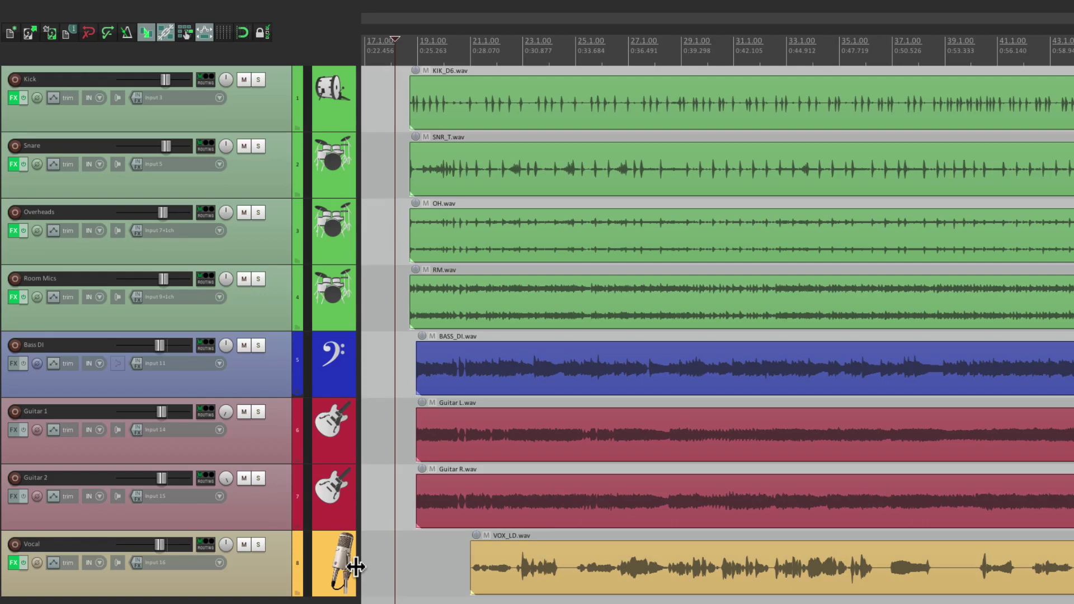
Open the Mixer and enable Show track icons in Mixer
{"action": "key", "text": "super+m"}
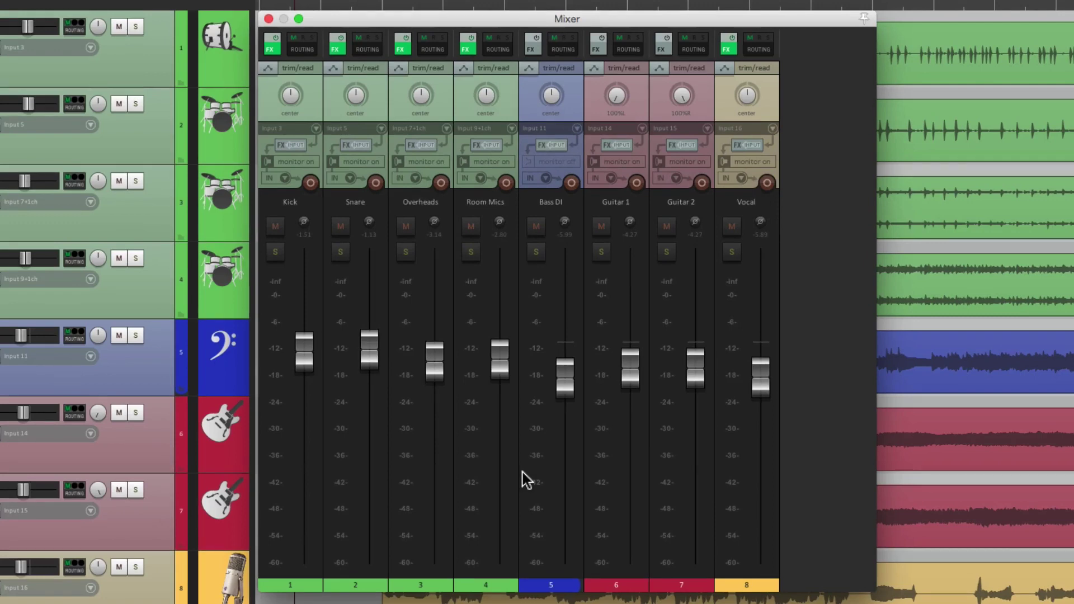
{"action": "right_click", "coordinate": [805, 371]}
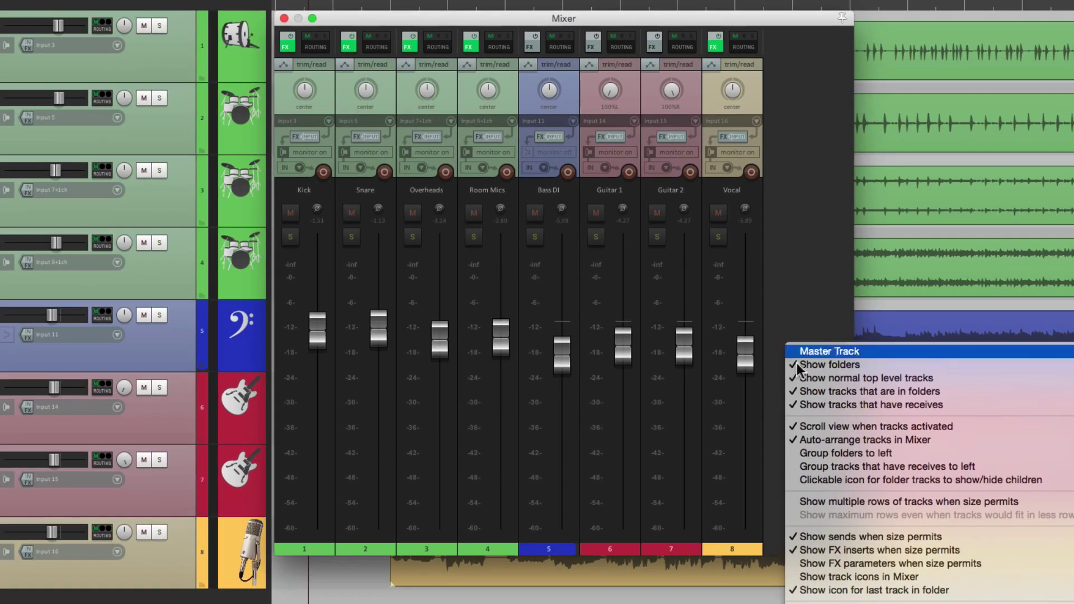
{"action": "left_click", "coordinate": [794, 582]}
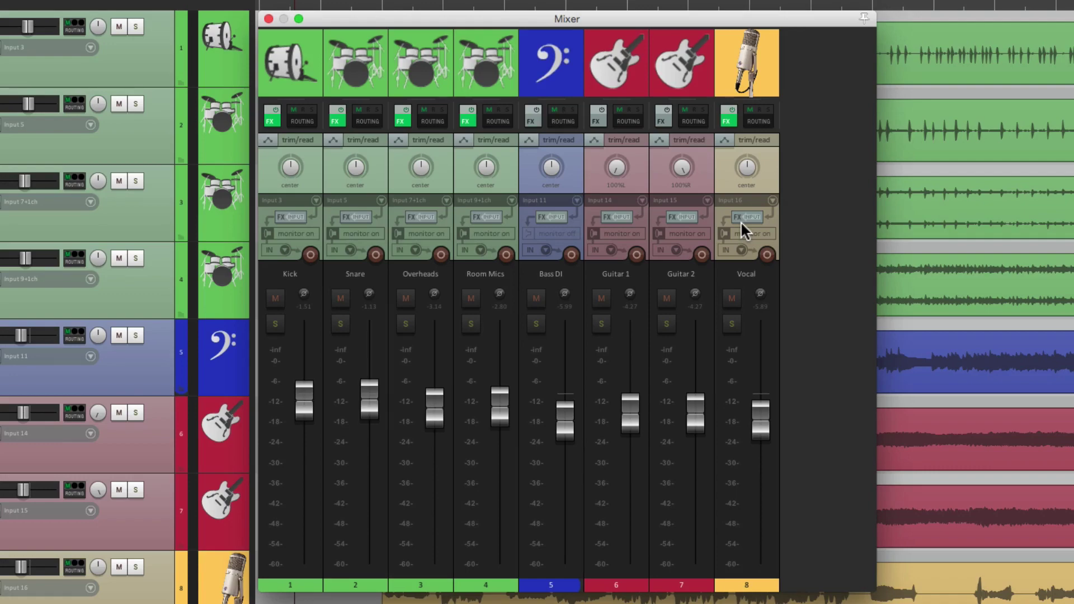
Turn off Show track icons in Mixer, then close the Mixer
{"action": "right_click", "coordinate": [847, 314]}
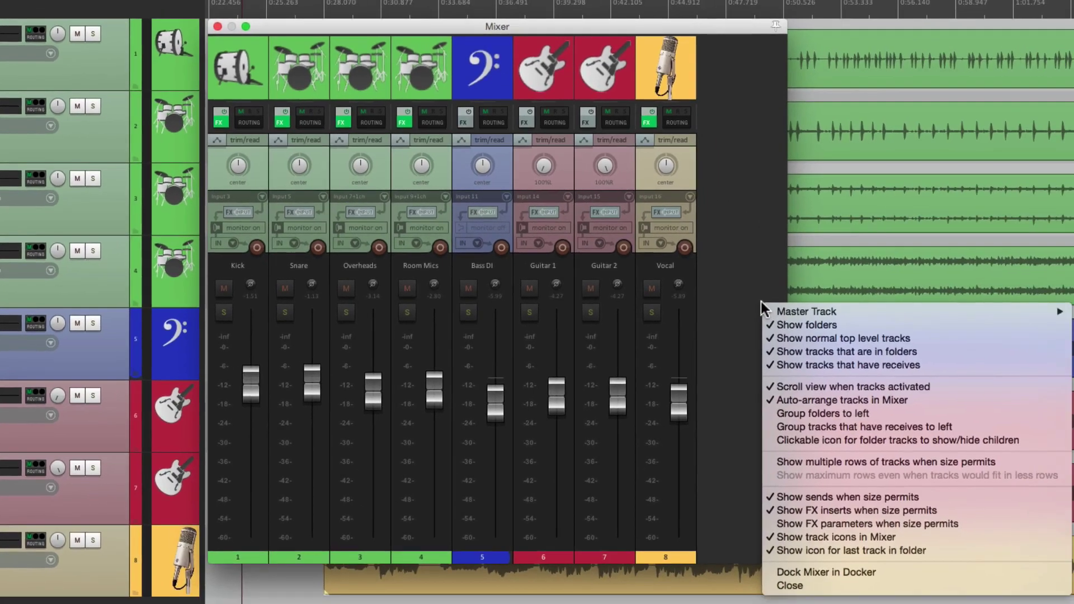
{"action": "left_click", "coordinate": [771, 538]}
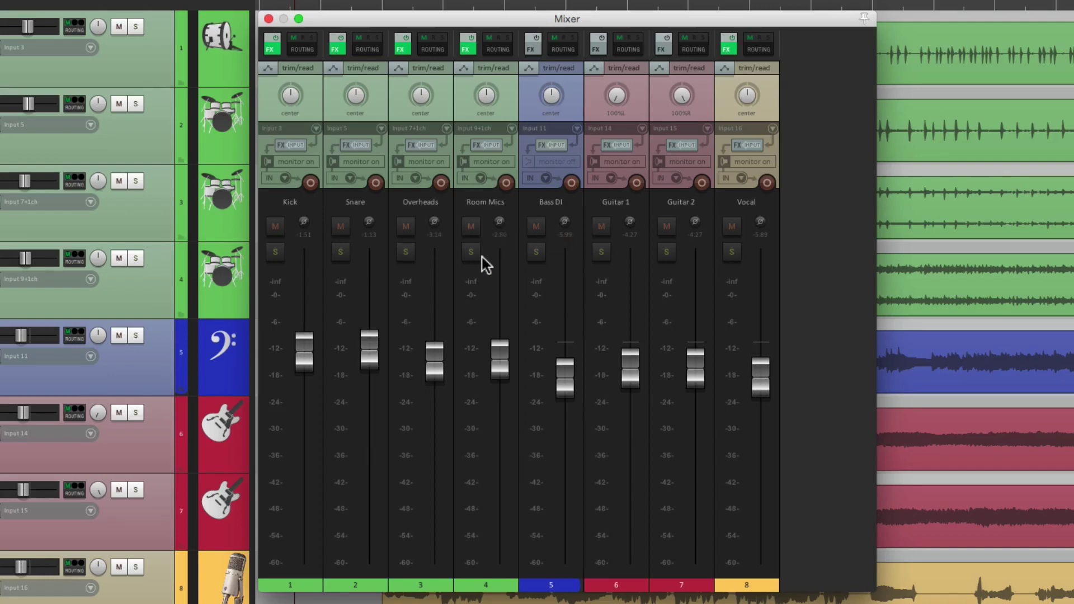
{"action": "key", "text": "ctrl+m"}
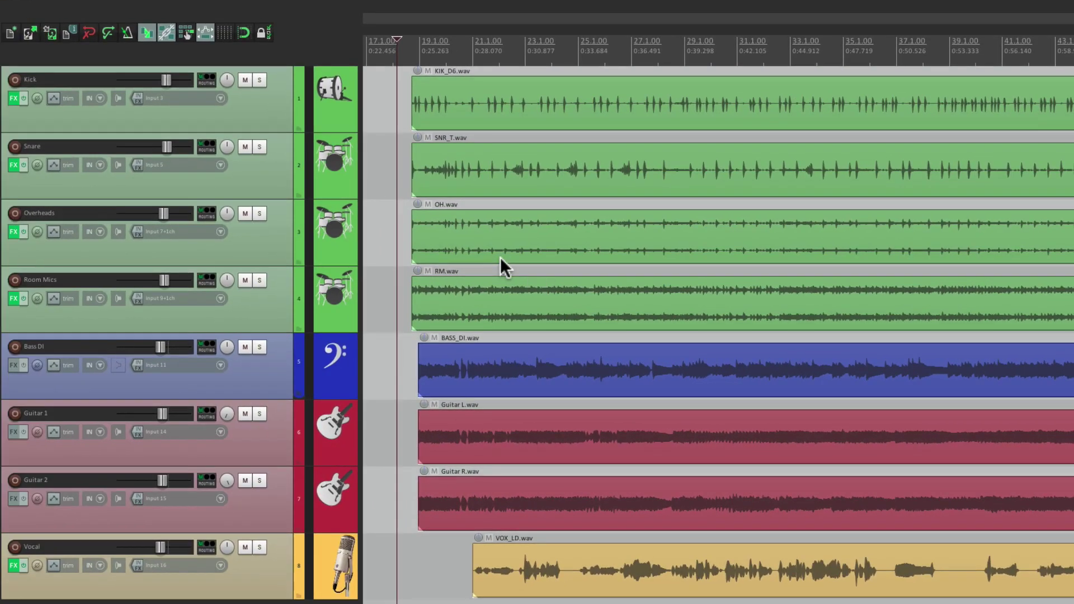
{"action": "key", "text": "ctrl+a"}
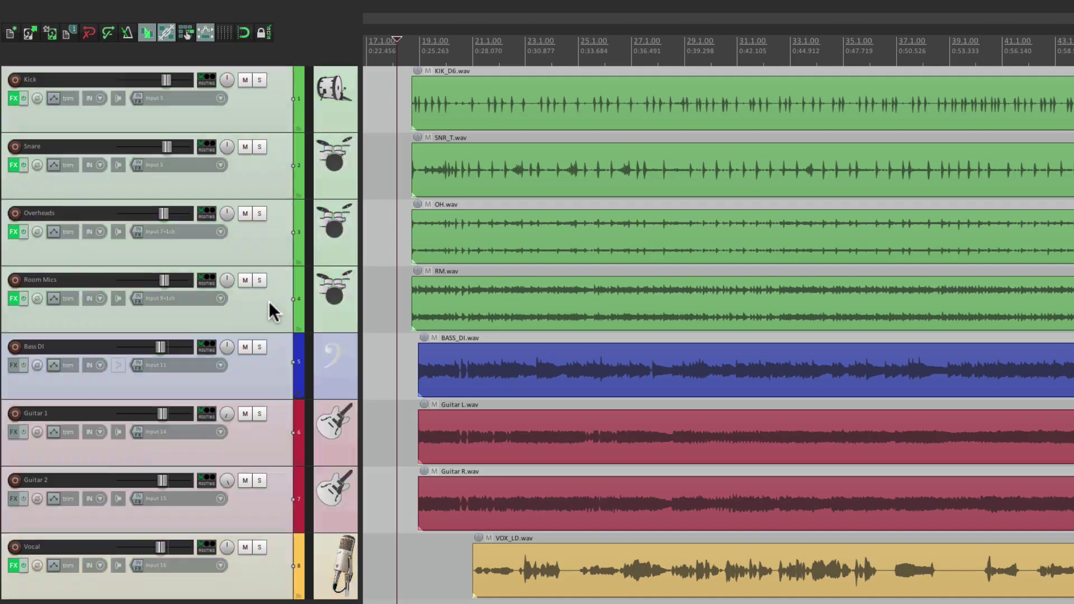
{"action": "right_click", "coordinate": [278, 183]}
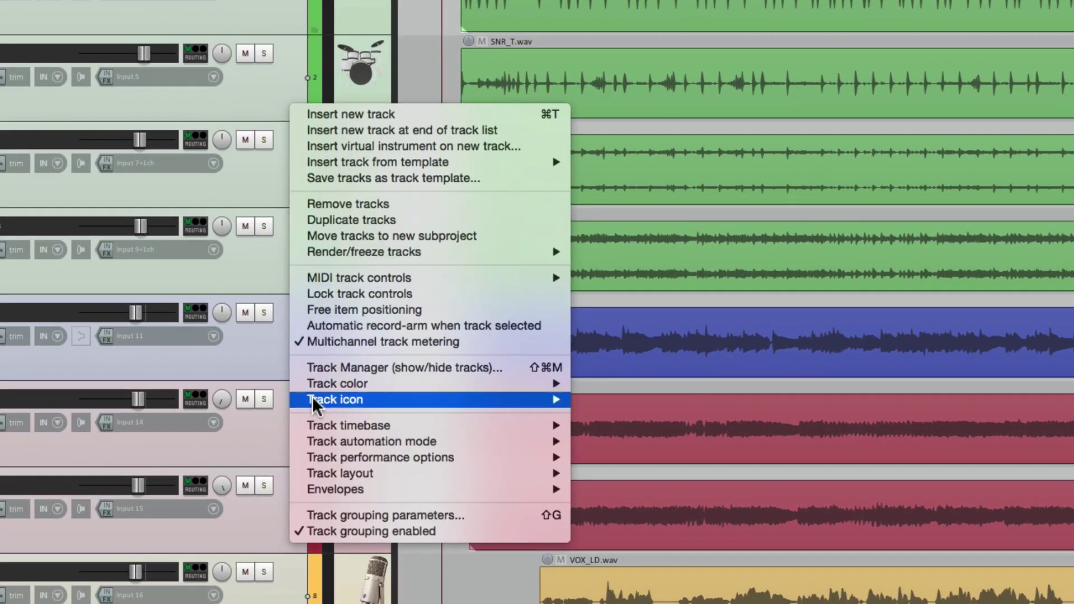
{"action": "mouse_move", "coordinate": [312, 396]}
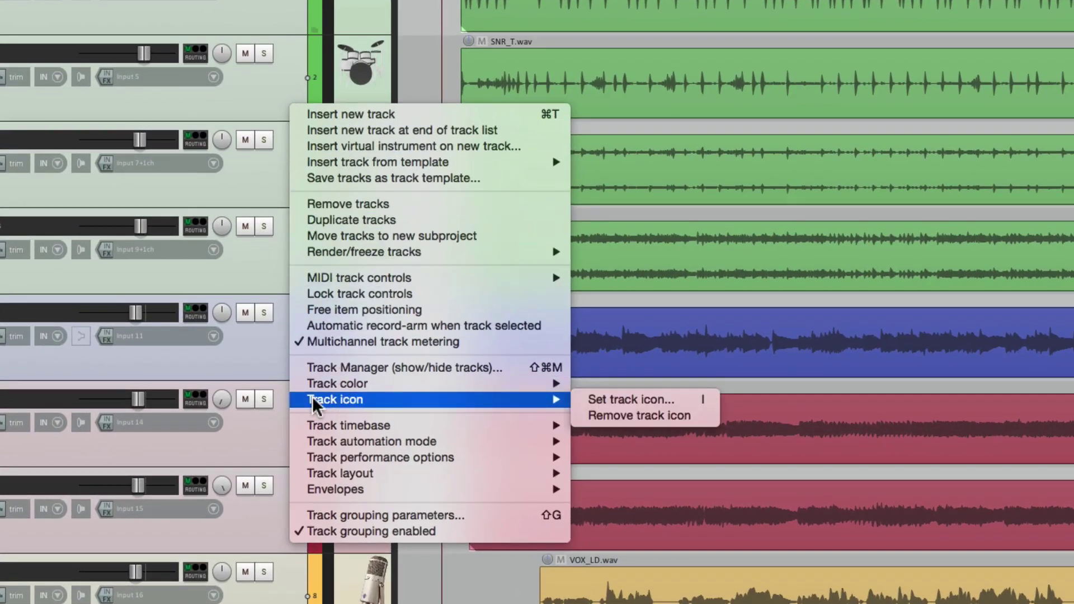
{"action": "left_click", "coordinate": [626, 416]}
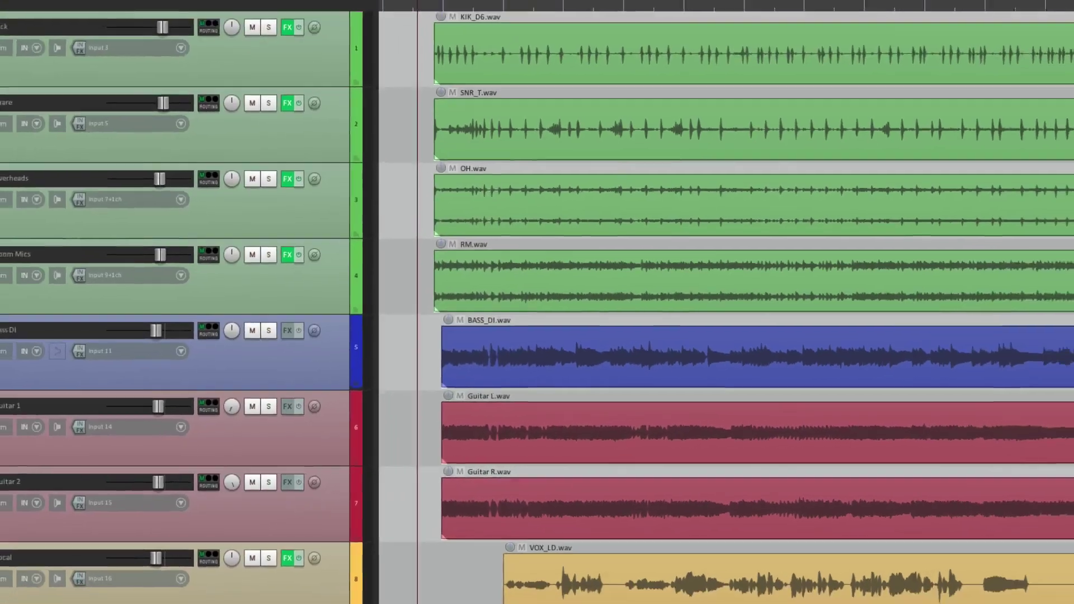